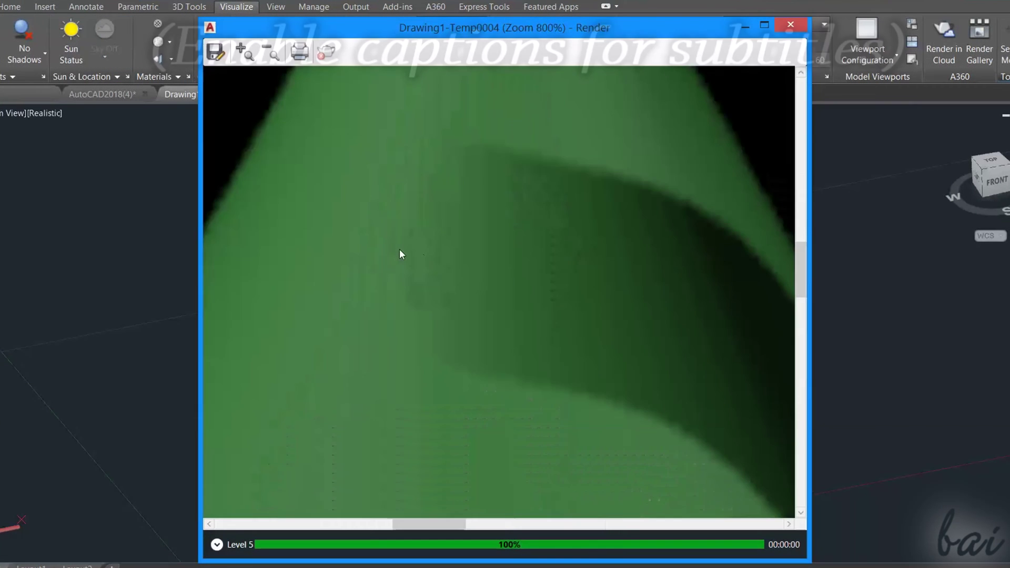
- Zoom and orbit the scene to view the cone, torus and cylinder from below and other angles
scroll(401, 252, "down", 3)
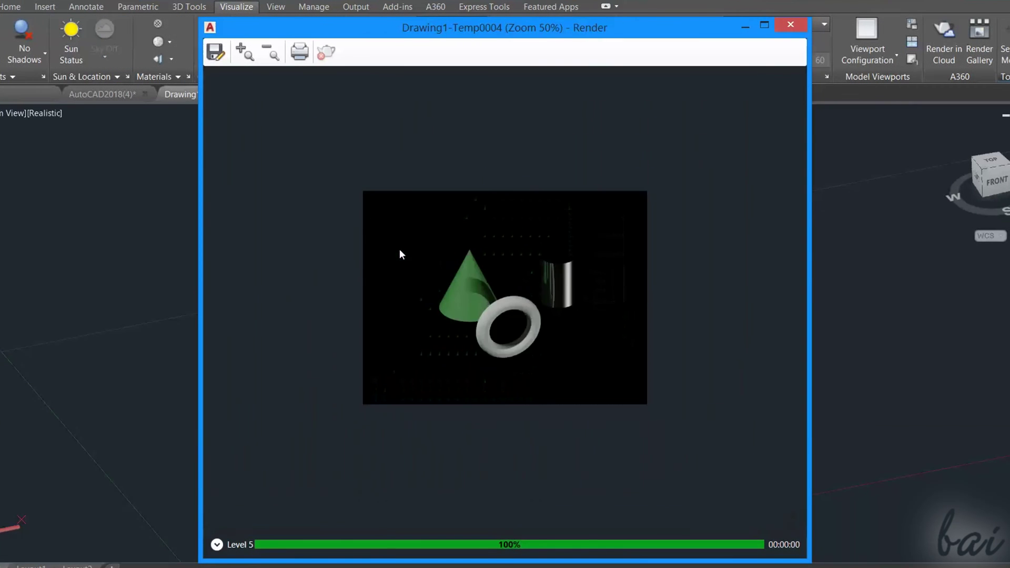
scroll(500, 277, "up", 3)
scroll(522, 263, "down", 2)
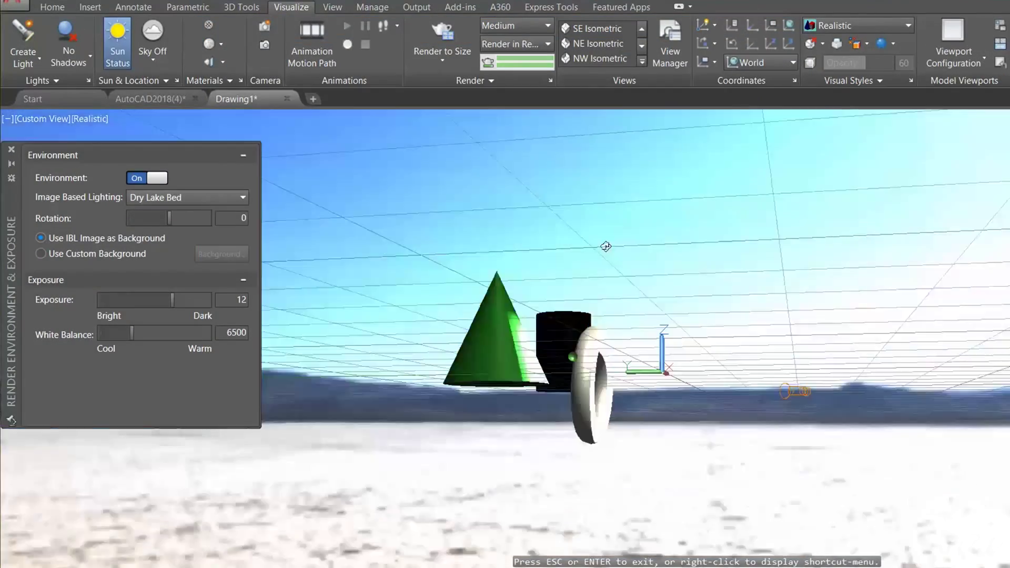
middle_click_drag(552, 268, 656, 248, "shift")
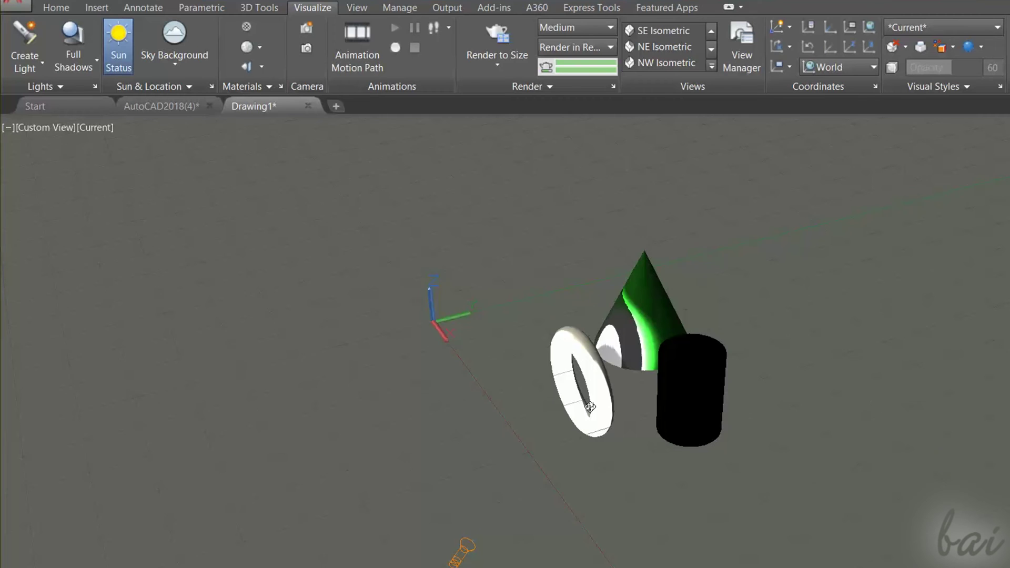
middle_click_drag(590, 407, 509, 384, "shift")
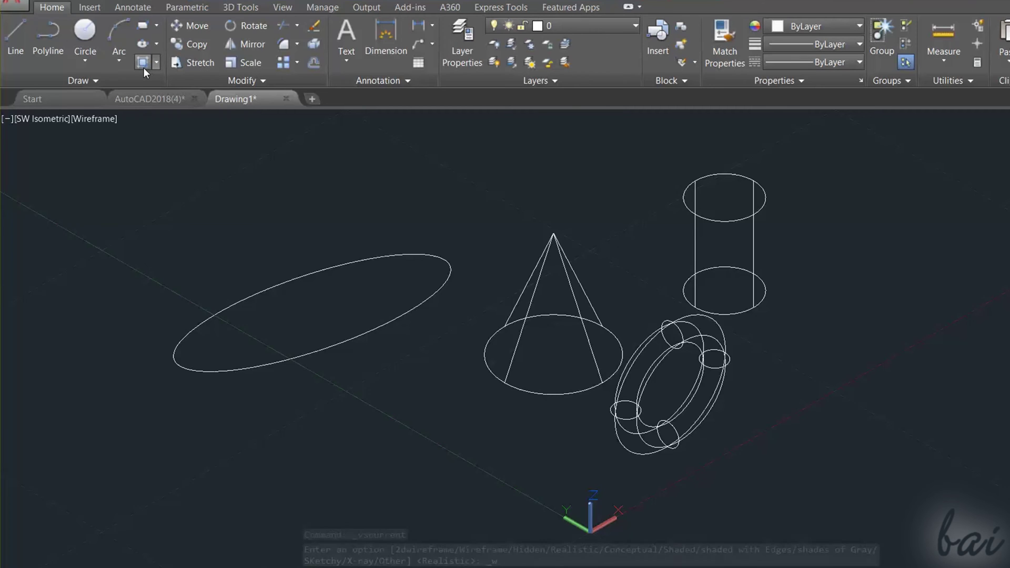
- Start a hatch inside the ellipse, then undo the pick and cancel it
left_click(120, 62)
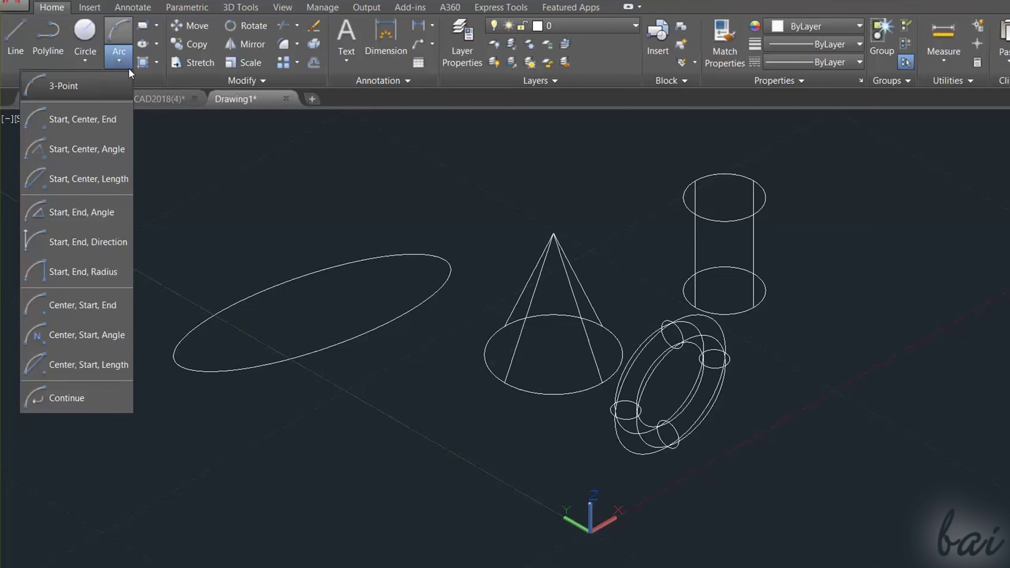
left_click(159, 76)
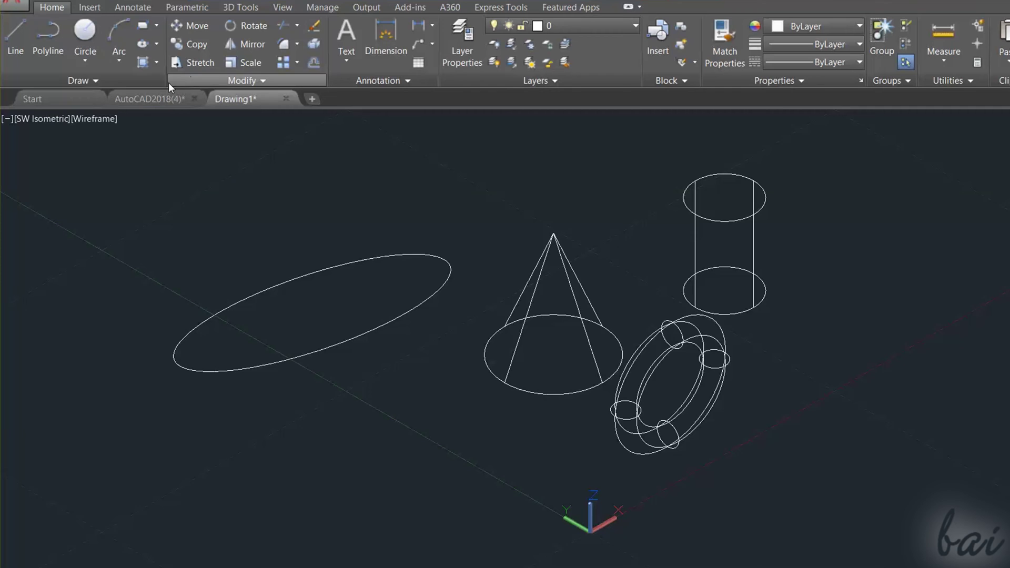
left_click(144, 64)
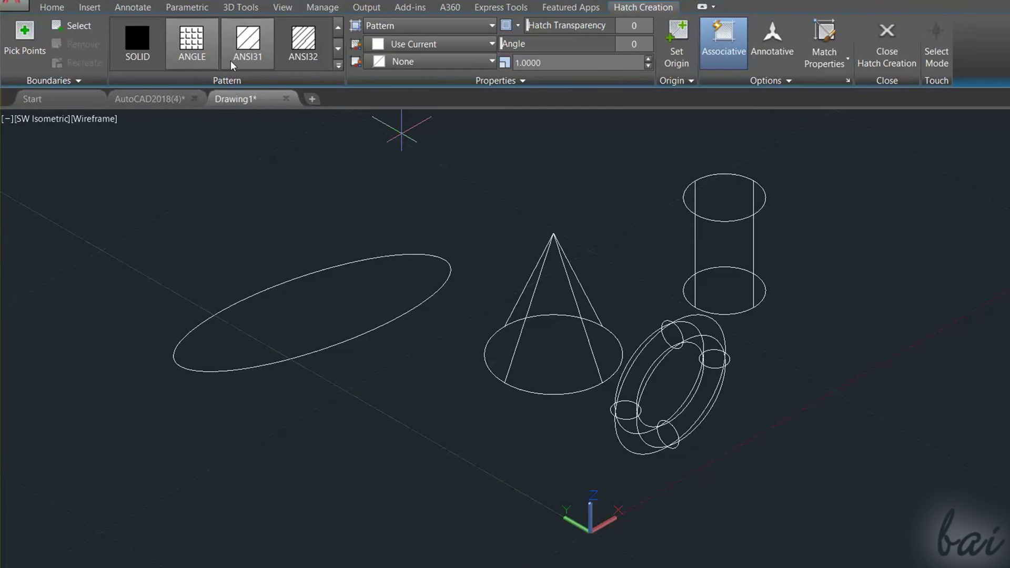
left_click(323, 318)
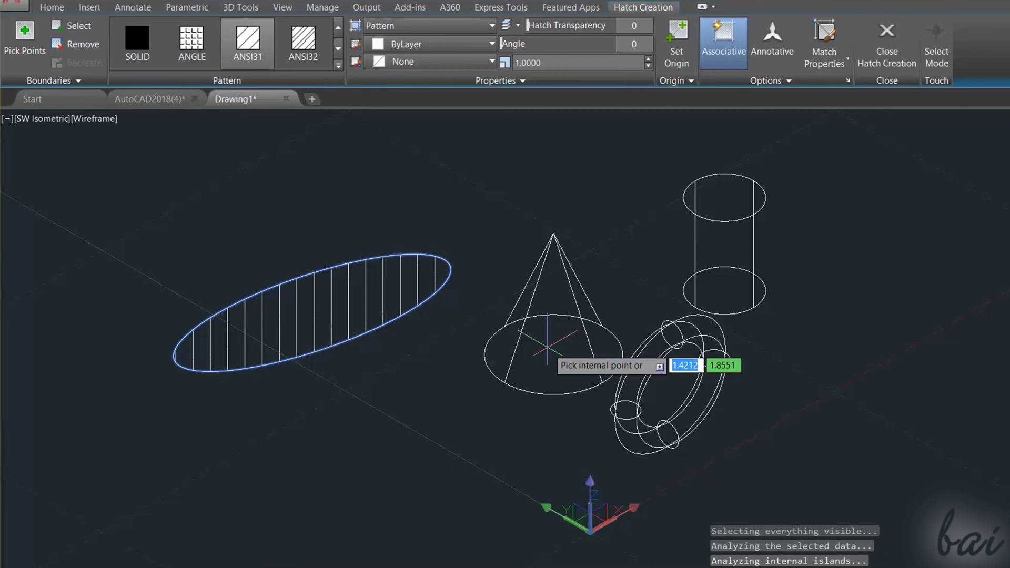
key("ctrl+z")
key("ctrl+z")
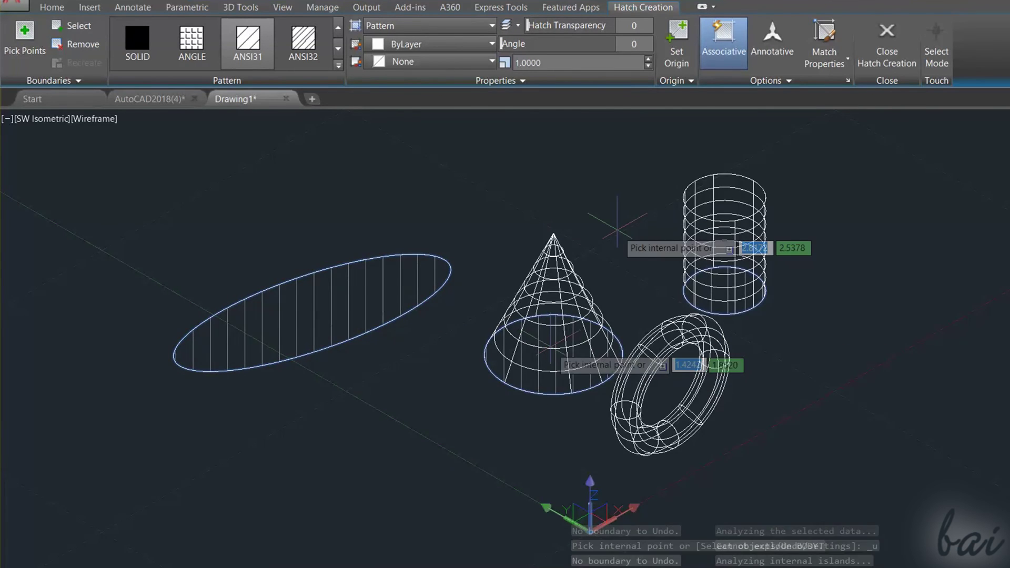
key("Escape")
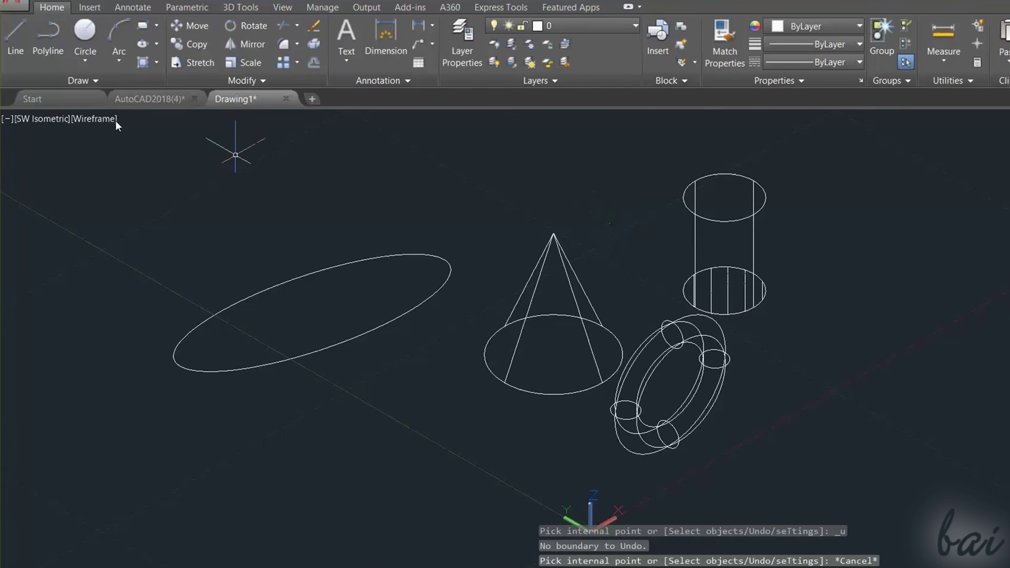
- Switch to X-Ray and hatch the ellipse, cone base and cylinder base with ANSI31
left_click(89, 120)
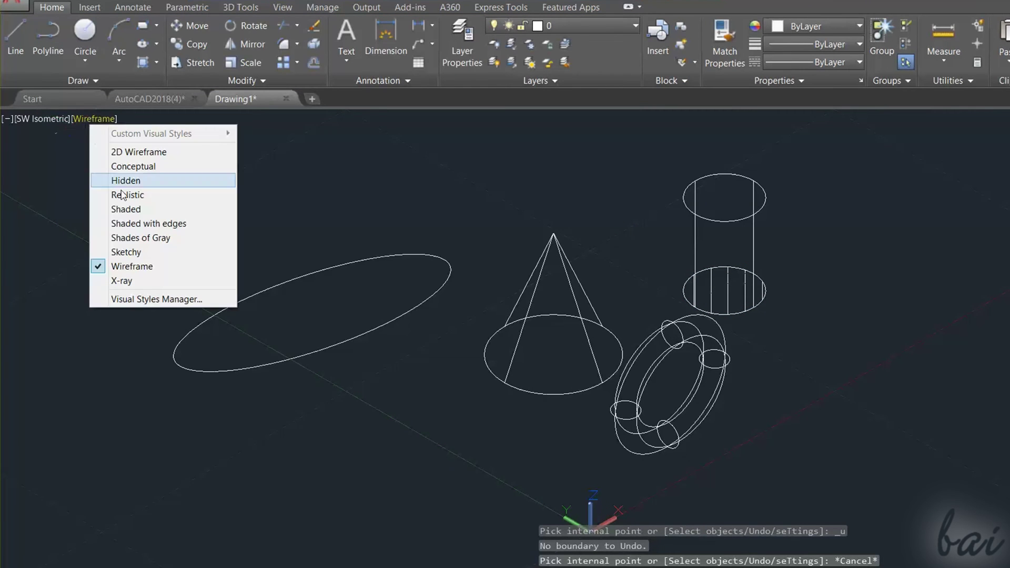
left_click(124, 280)
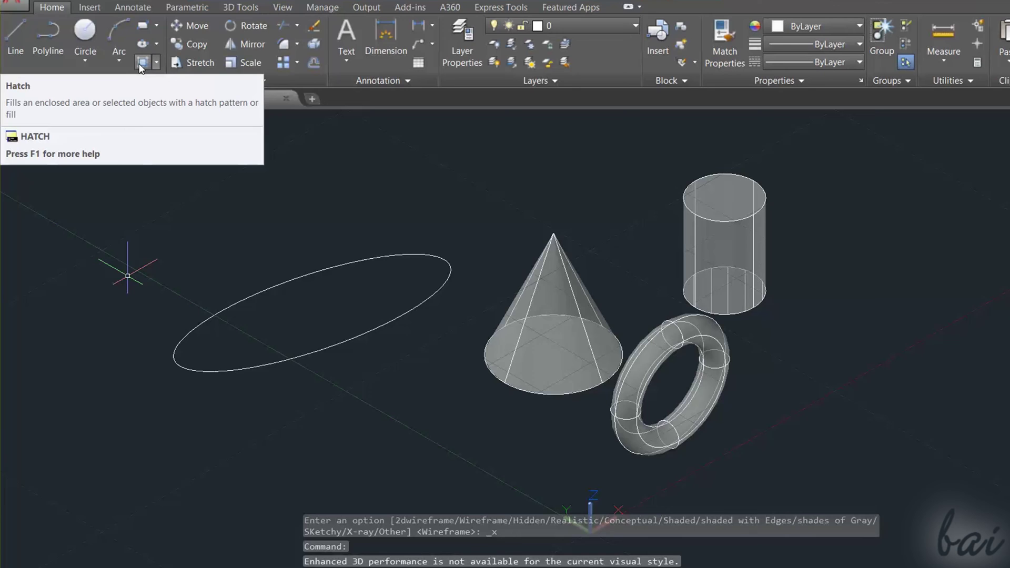
left_click(141, 64)
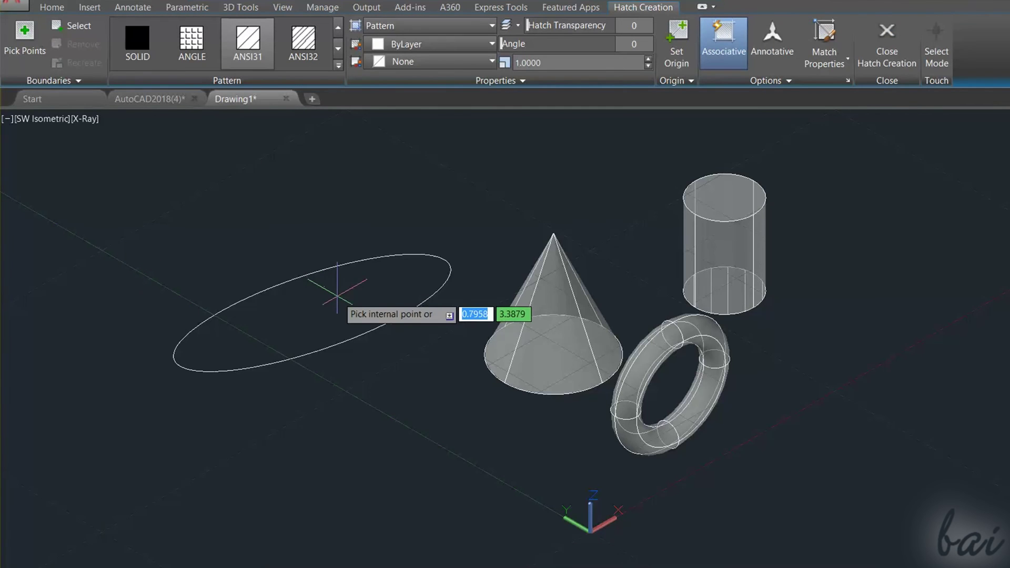
left_click(337, 293)
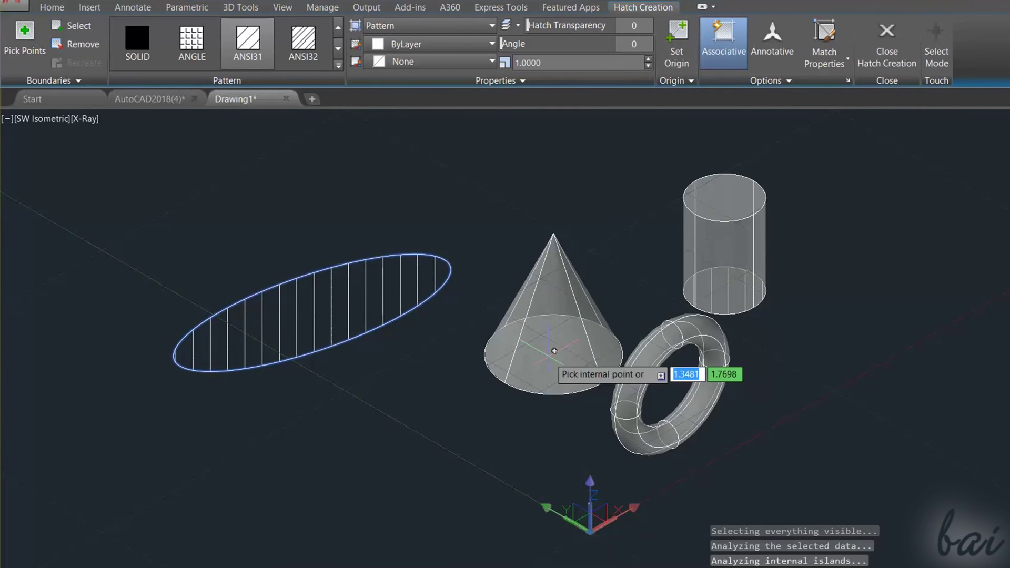
left_click(548, 357)
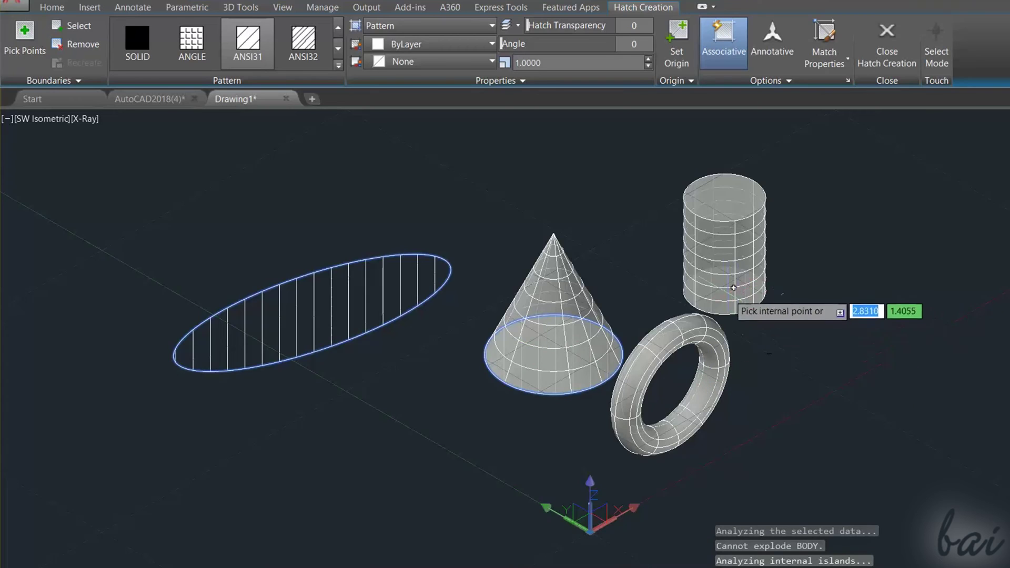
left_click(726, 291)
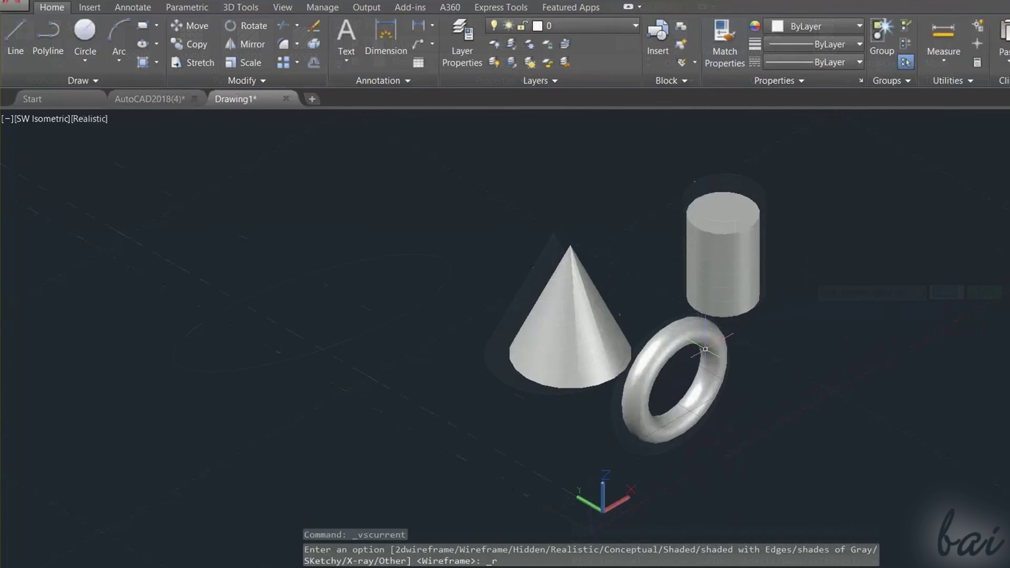
- Set the cylinder's colour to Red from the Home tab and switch the viewport to Wireframe
scroll(800, 263, "up", 1)
left_click(699, 279)
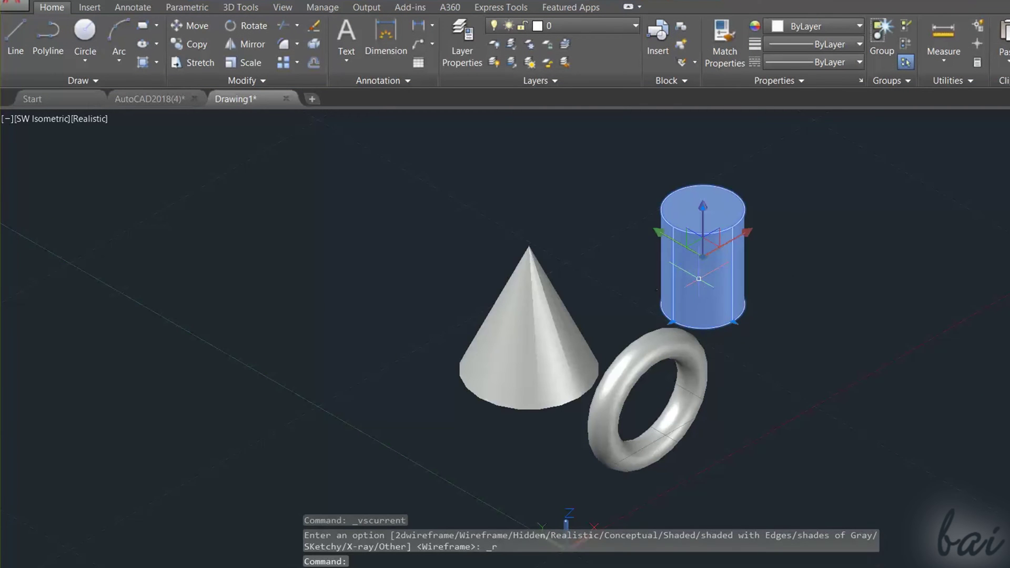
left_click(821, 25)
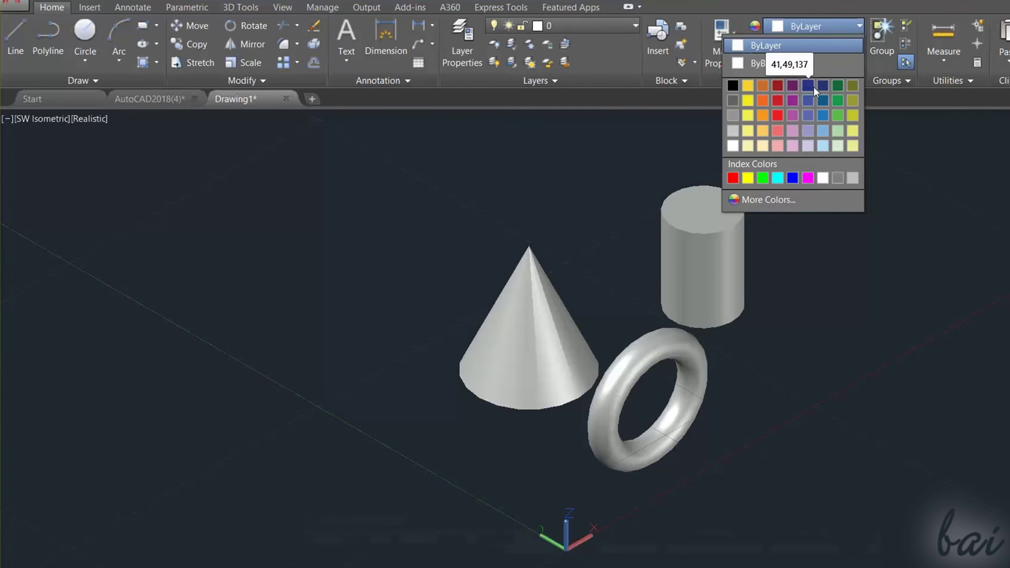
left_click(777, 115)
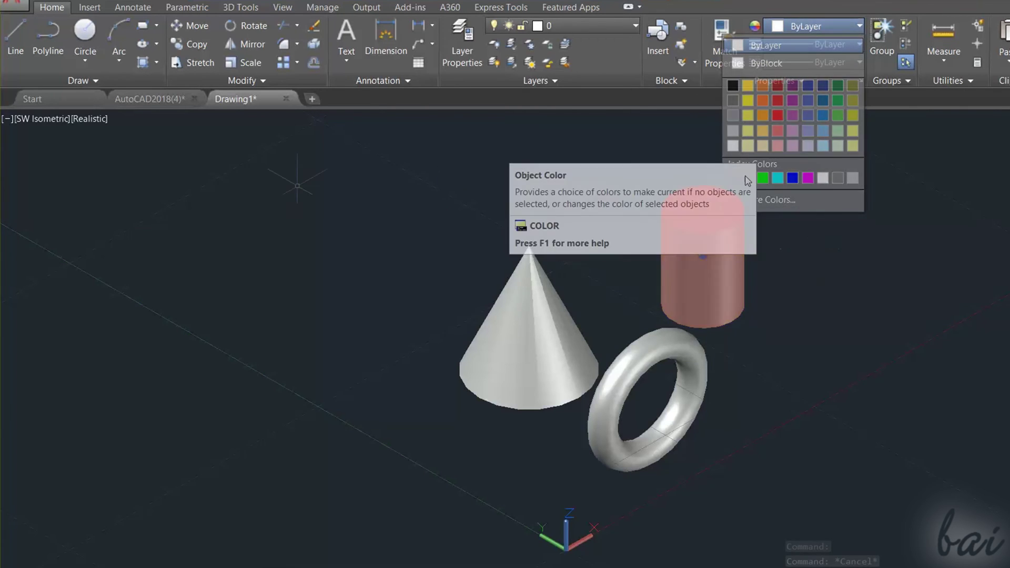
left_click(84, 121)
left_click(134, 266)
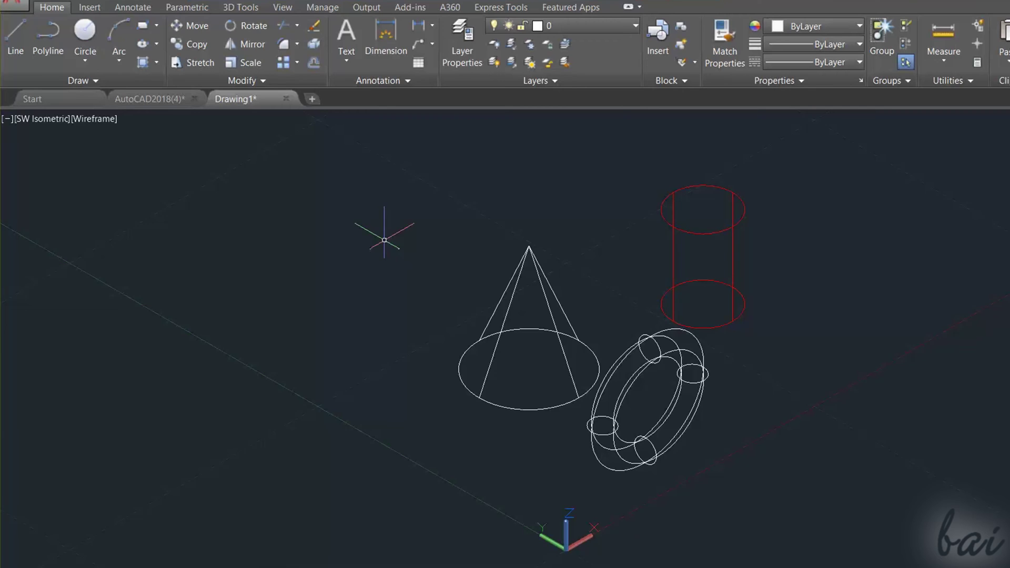
- Start Color Edges from the 3D Tools solid editing panel and select the cylinder's top edge
left_click(252, 9)
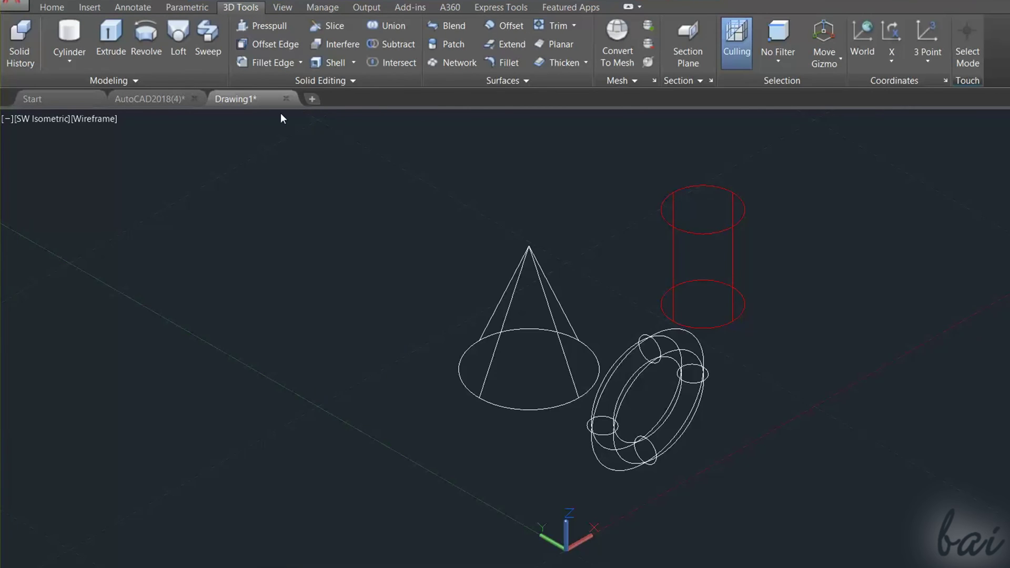
left_click(361, 82)
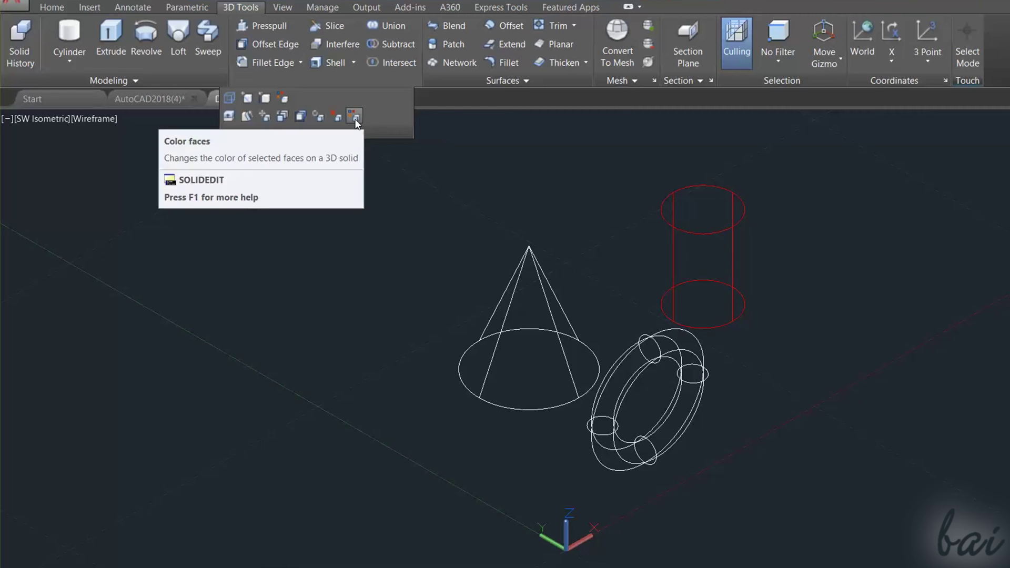
left_click(280, 98)
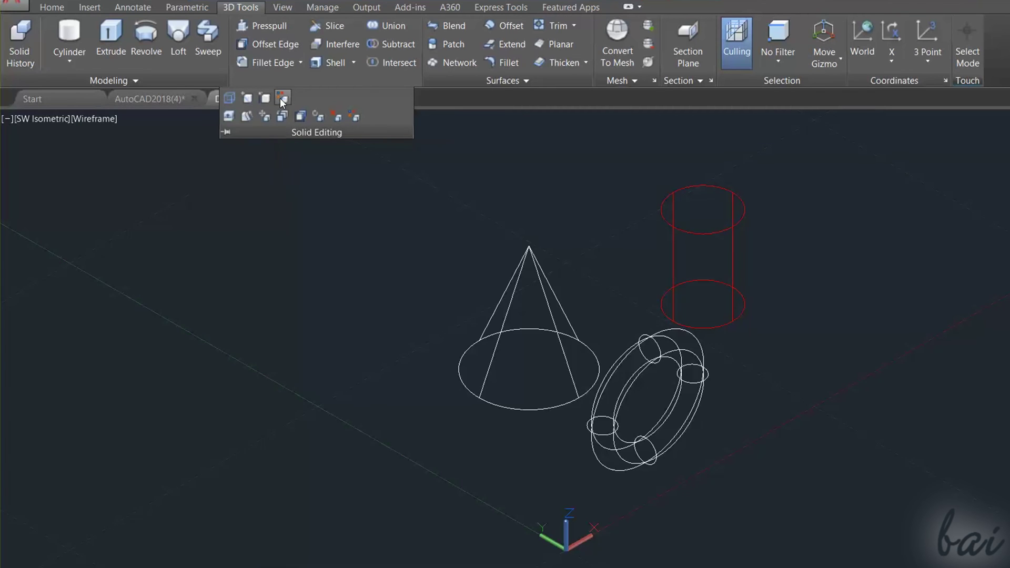
left_click(732, 239)
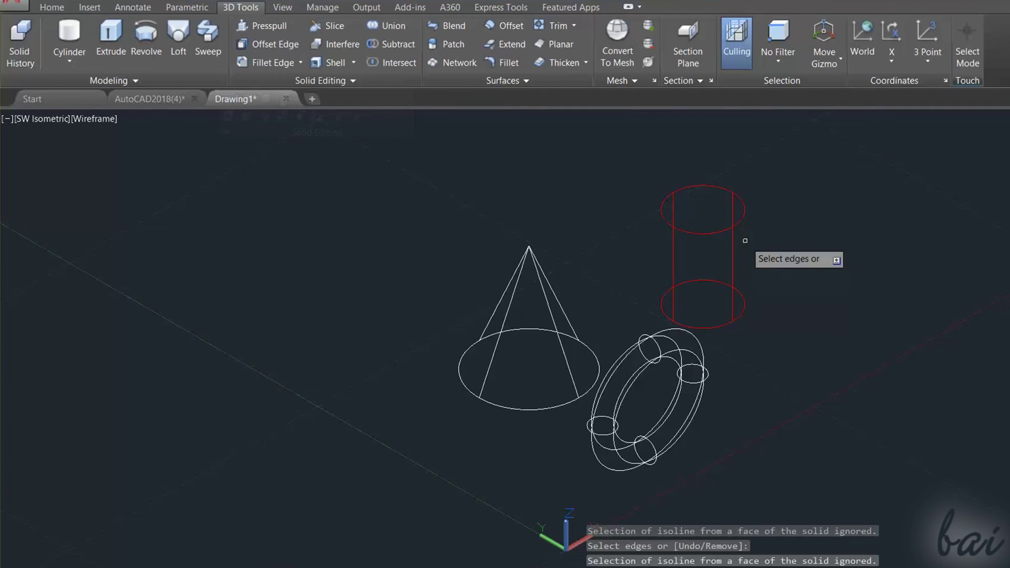
left_click(673, 227)
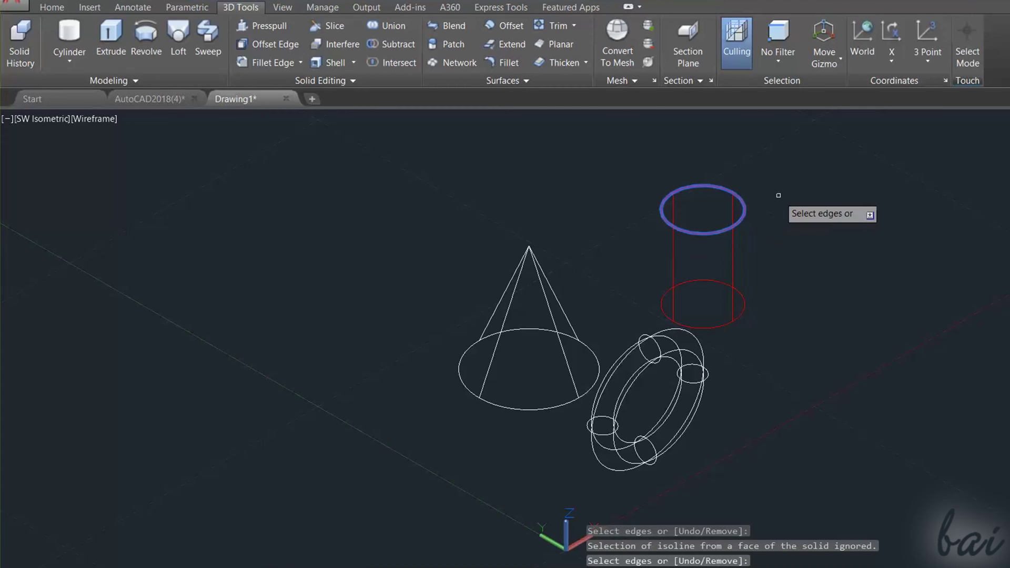
key("Return")
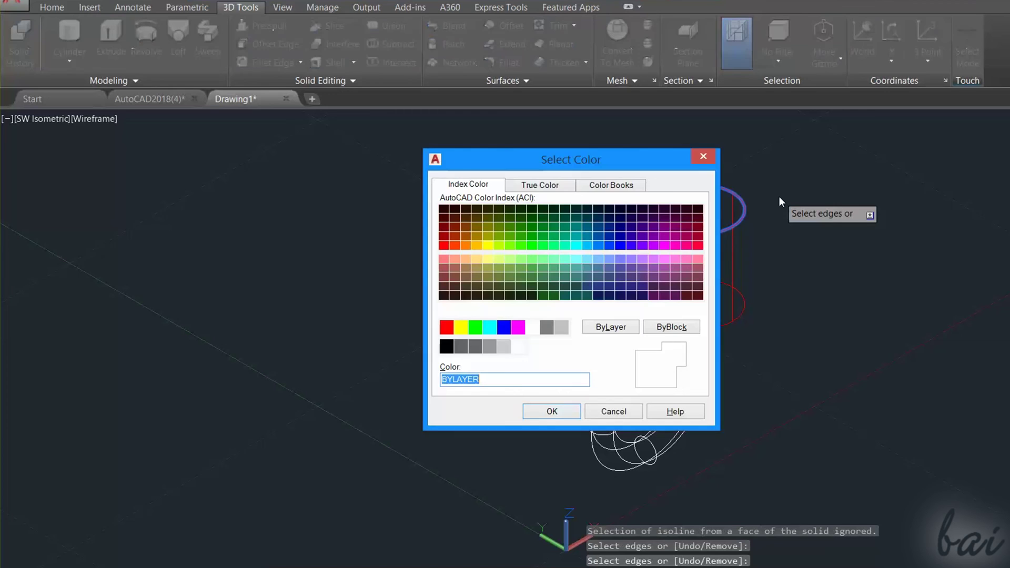
- Give the selected top edge index colour 90 green and exit SOLIDEDIT
left_click_drag(644, 158, 541, 127)
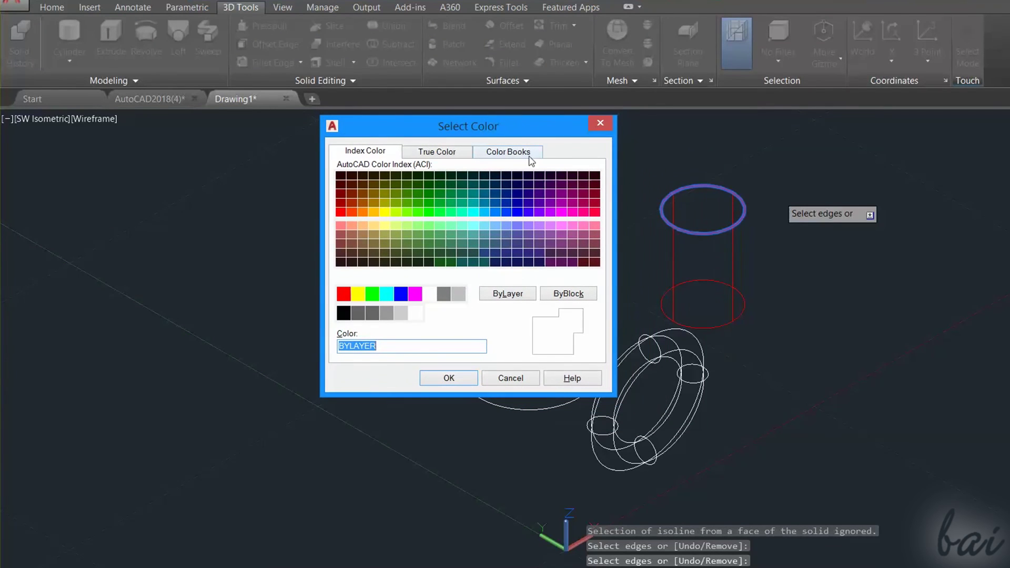
left_click(374, 213)
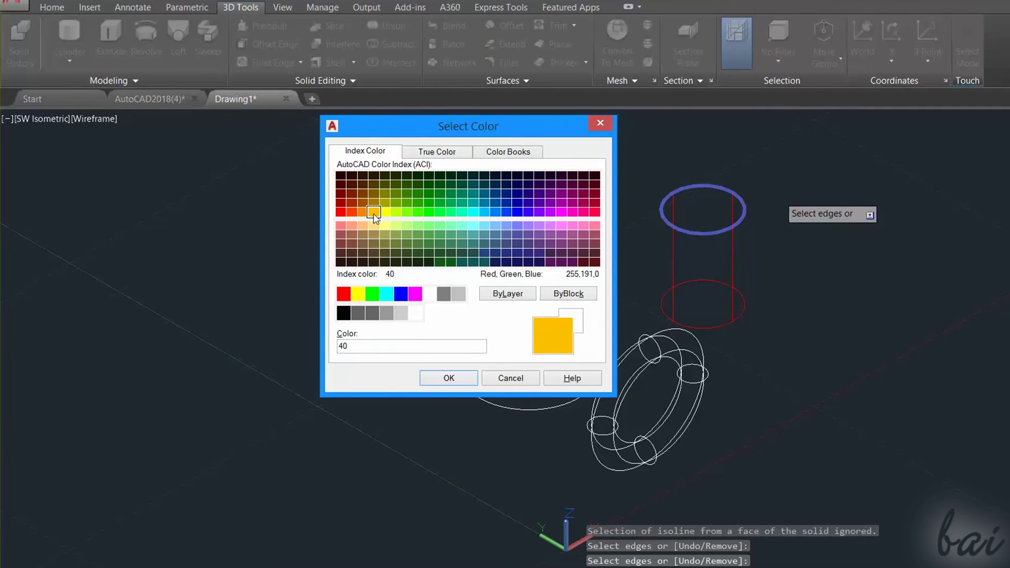
left_click(387, 214)
left_click(397, 214)
left_click(419, 213)
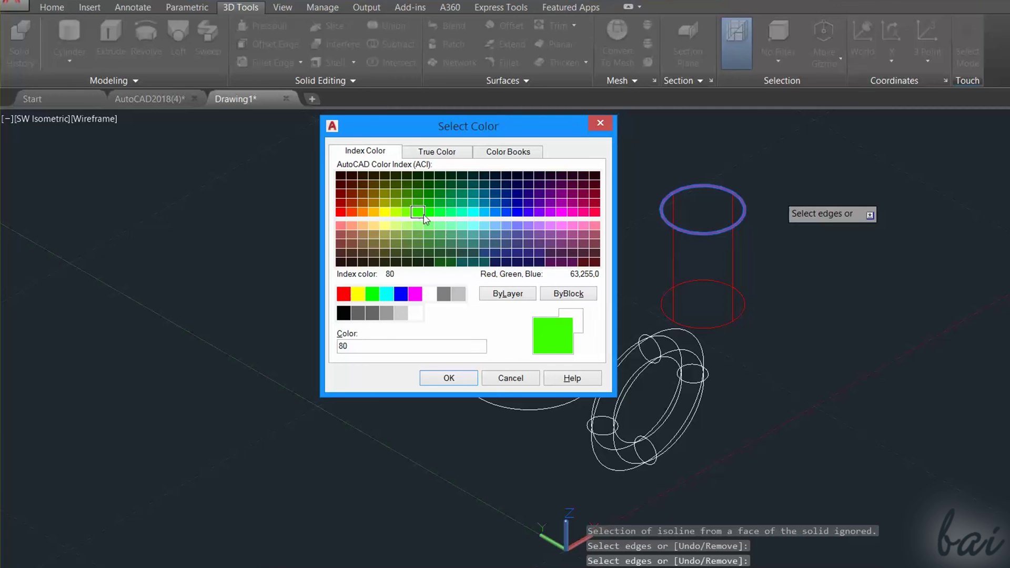
left_click(436, 151)
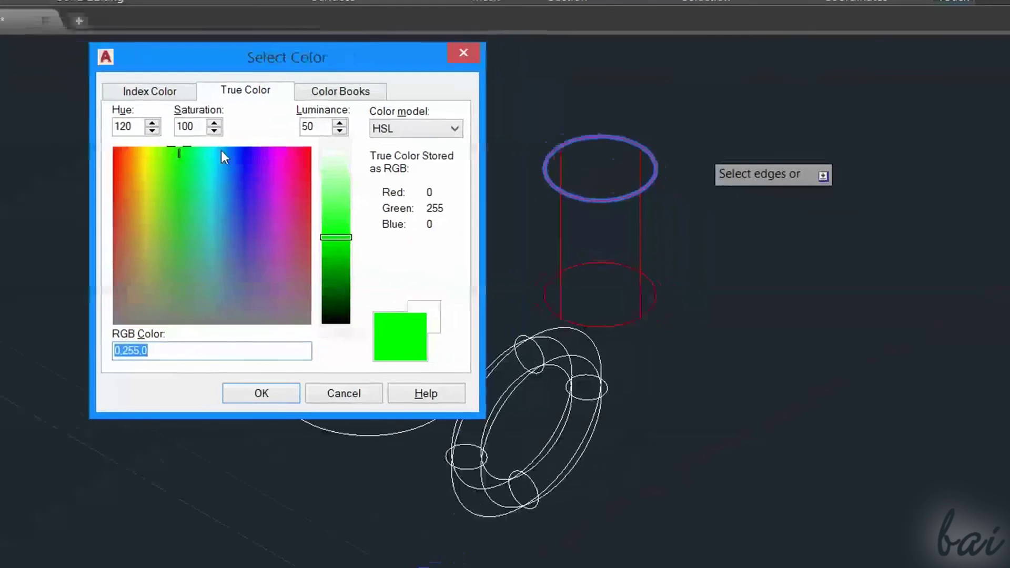
left_click_drag(222, 152, 158, 143)
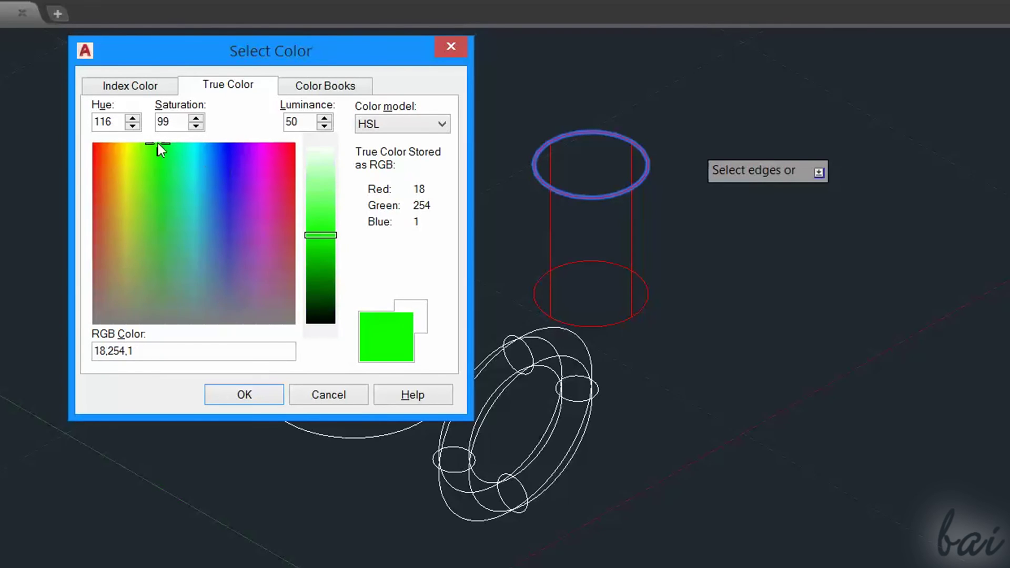
left_click(134, 86)
left_click(218, 168)
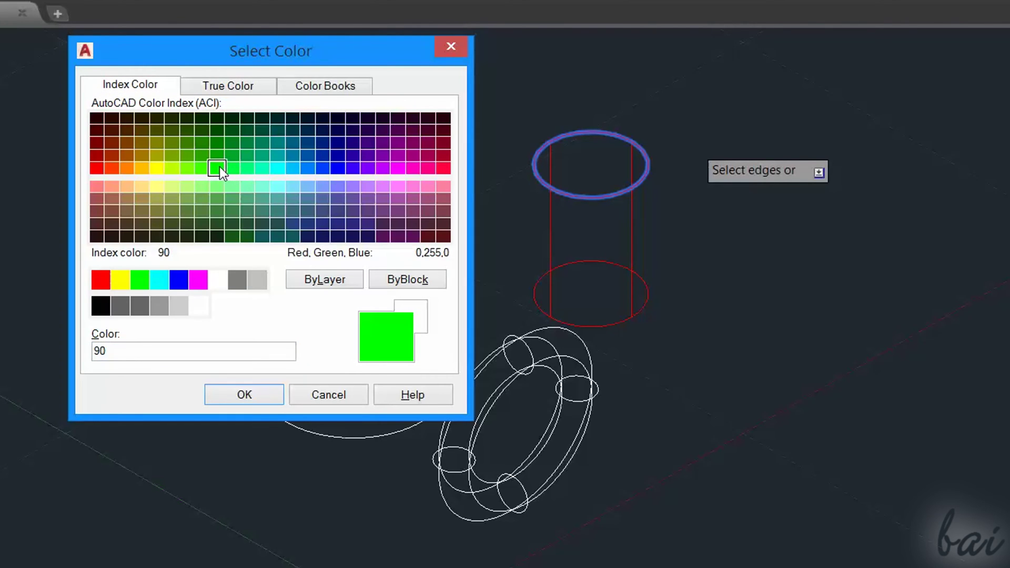
left_click(254, 397)
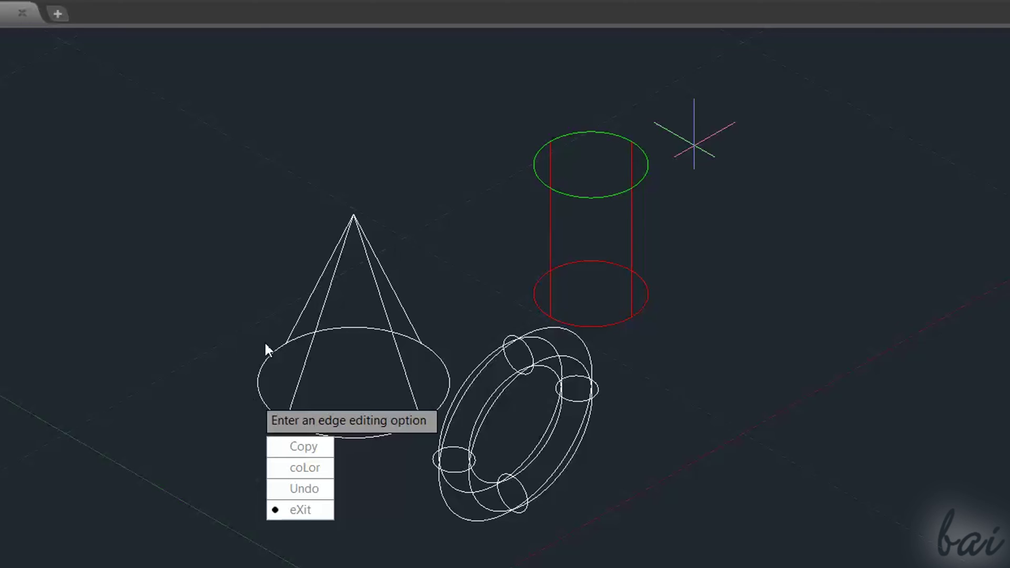
key("Return")
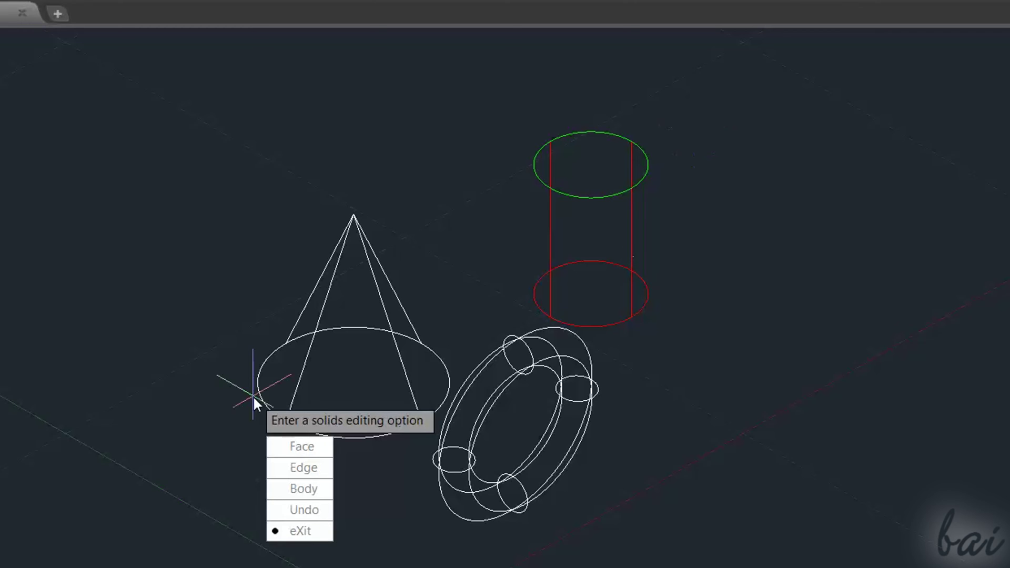
key("Return")
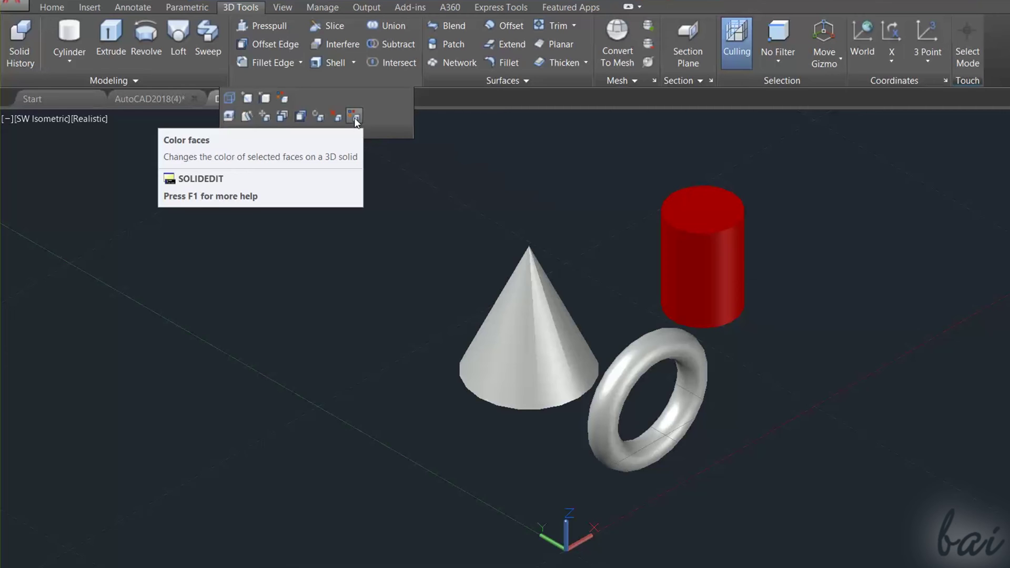
left_click(356, 117)
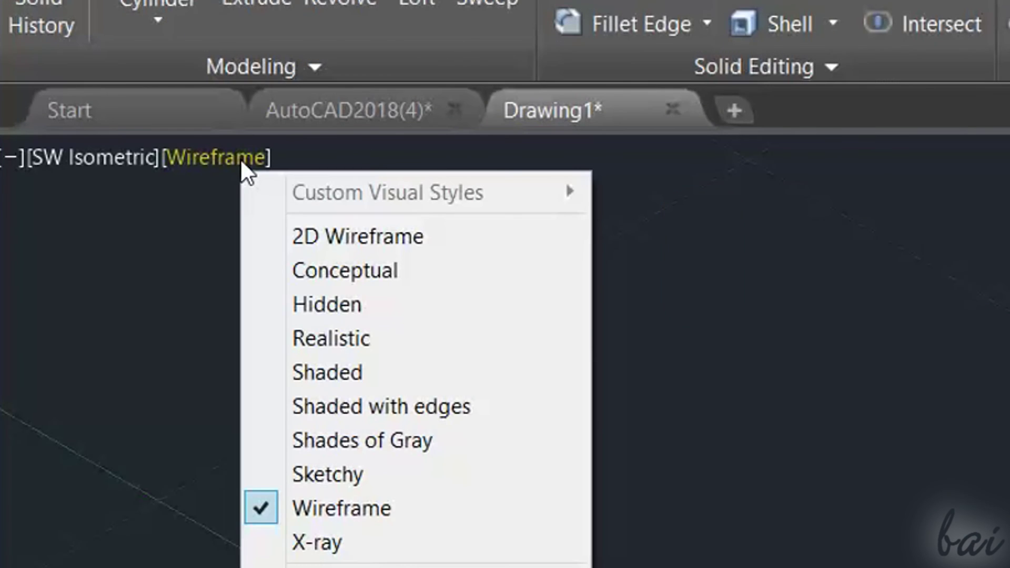
- Switch to Realistic shading and colour the cylinder's side face cyan
left_click(330, 338)
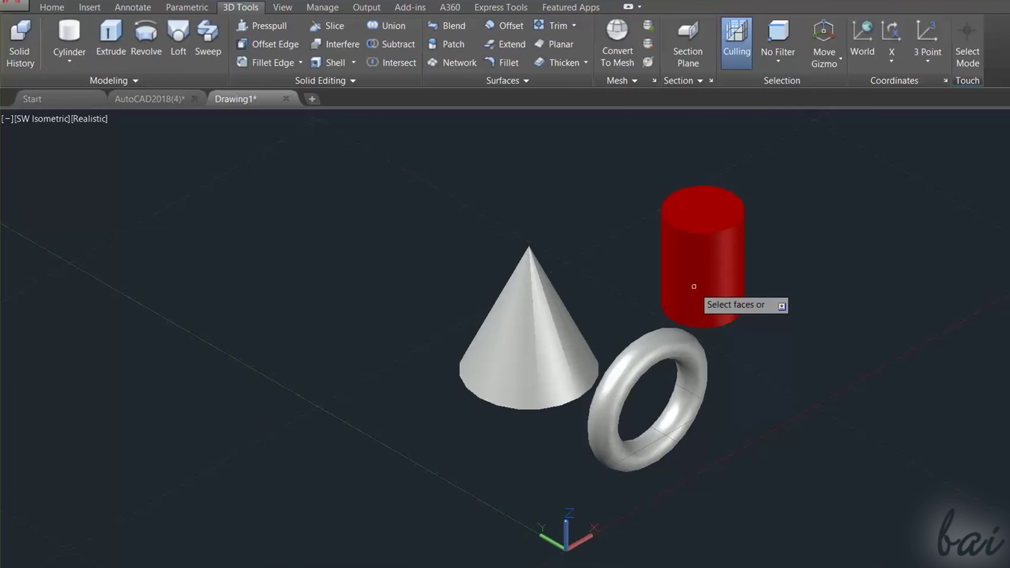
left_click(694, 285)
key("Return")
left_click(461, 378)
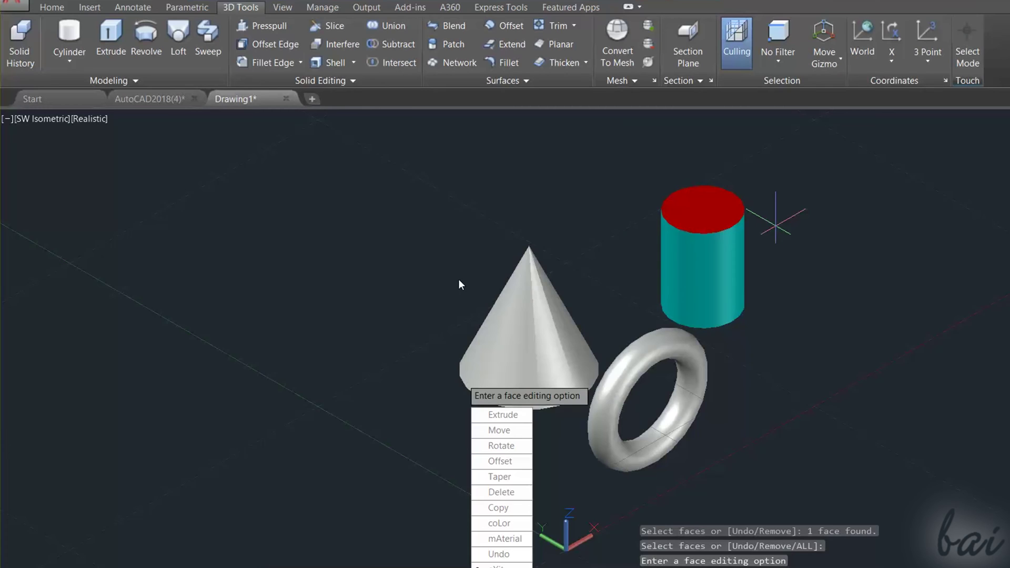
key("Return")
- Colour the cylinder's top face yellow with Color Faces
left_click(336, 80)
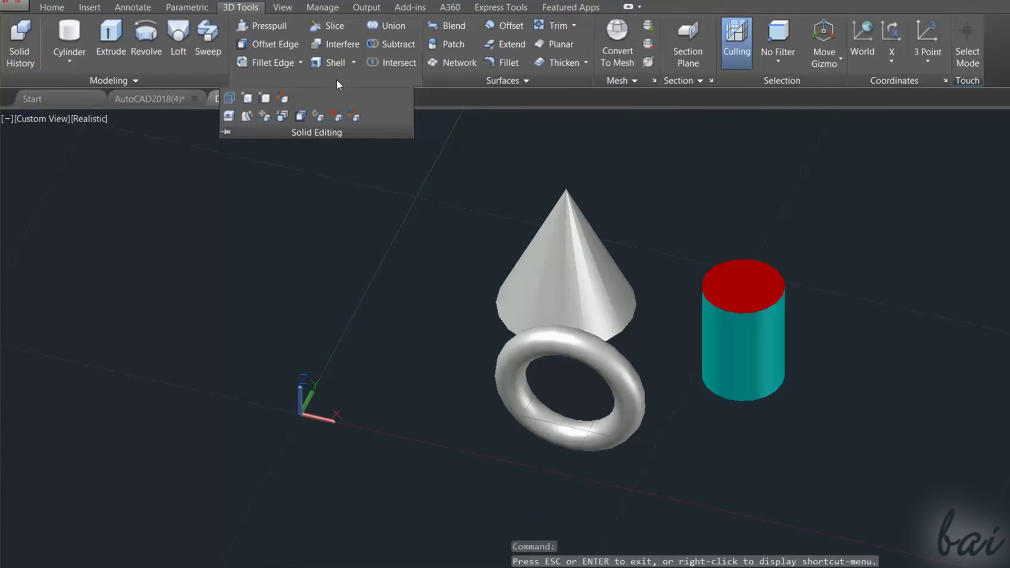
left_click(355, 118)
left_click(750, 274)
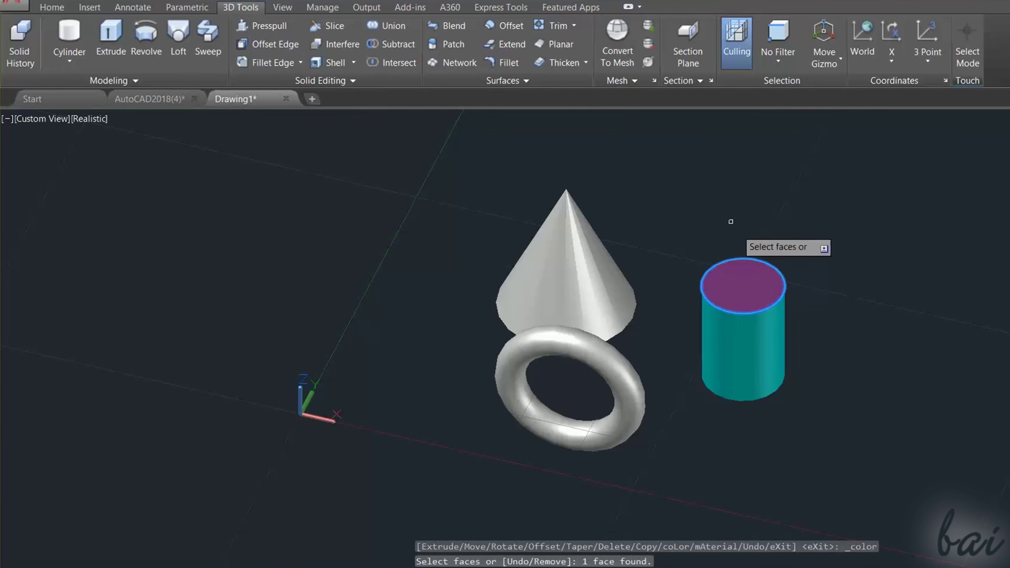
key("Return")
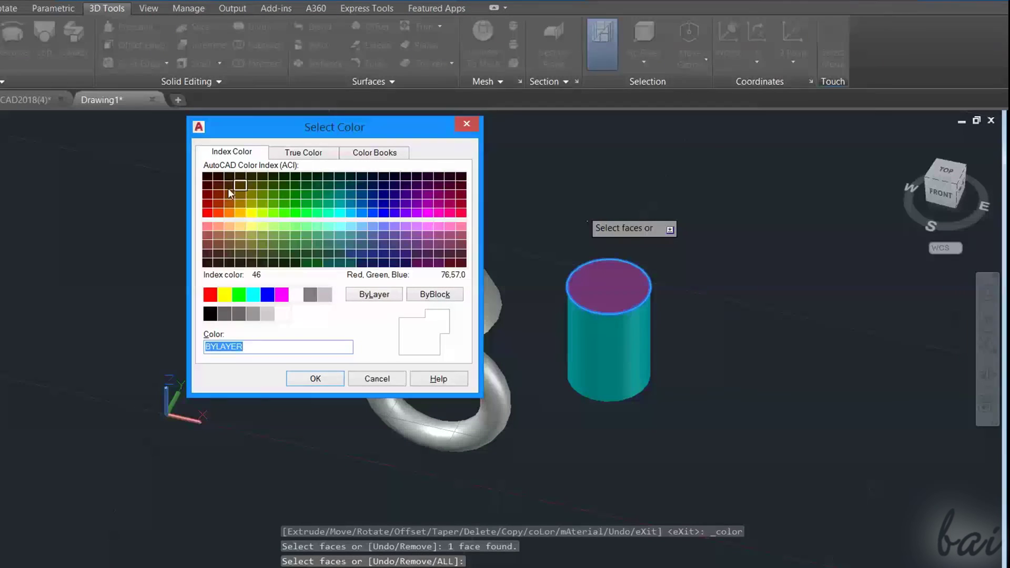
left_click(251, 212)
left_click(315, 379)
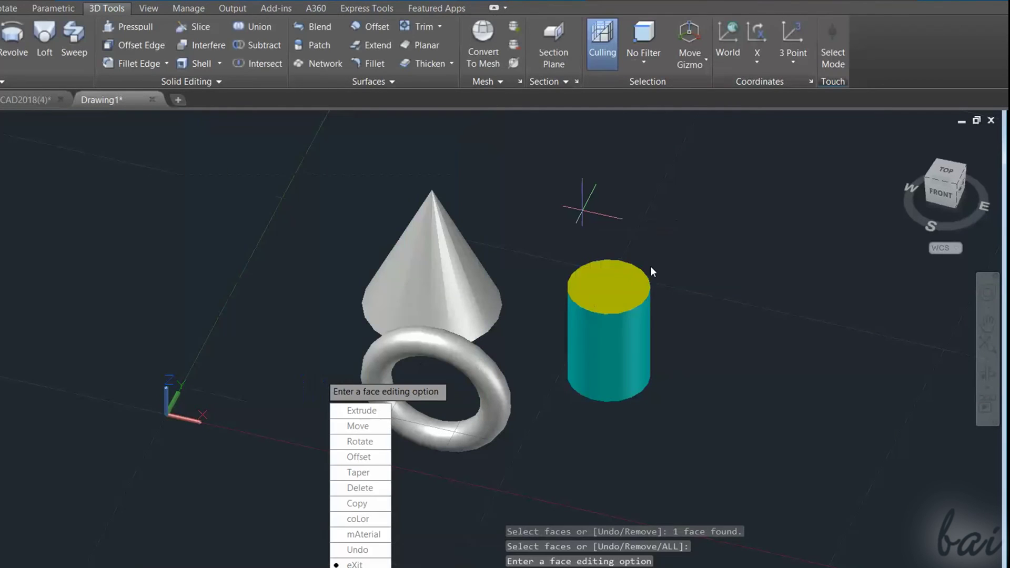
key("Return")
key("Return")
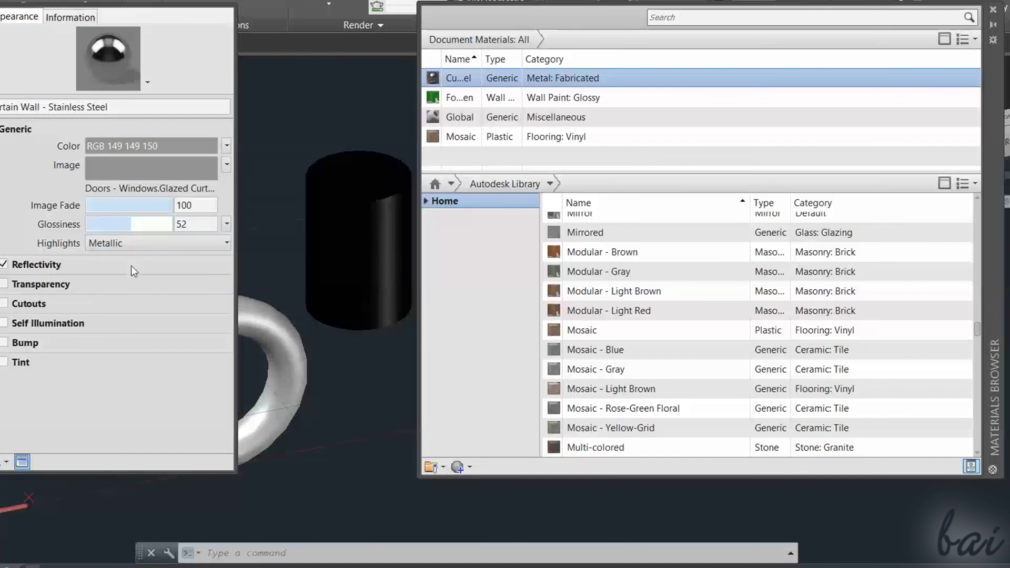
- Lower the Curtain Wall - Stainless Steel Glossiness slider and check its Color options
mouse_move(130, 226)
left_mouse_down()
mouse_move(160, 226)
mouse_move(92, 223)
mouse_move(110, 225)
left_mouse_up()
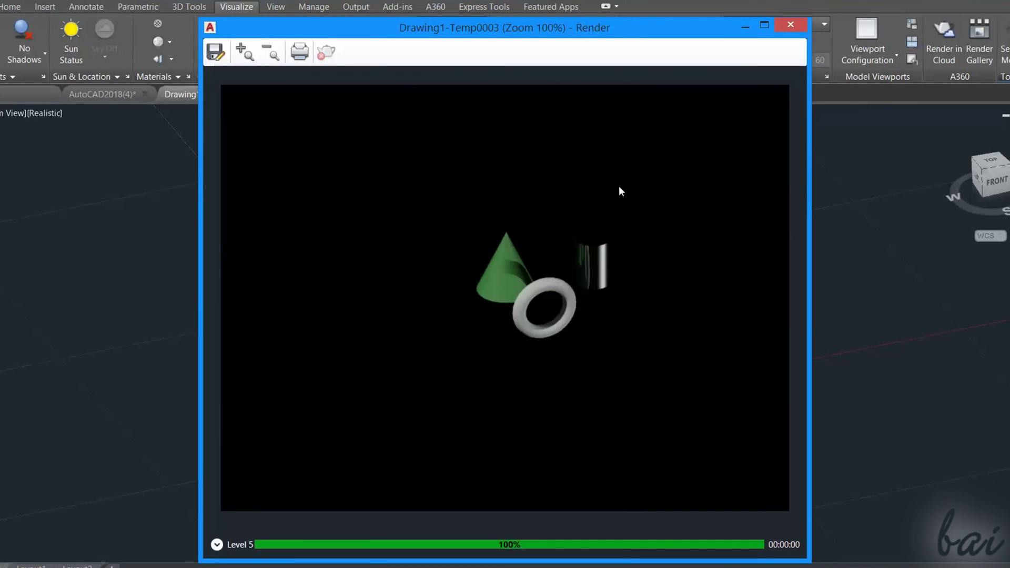
scroll(625, 267, "up", 4)
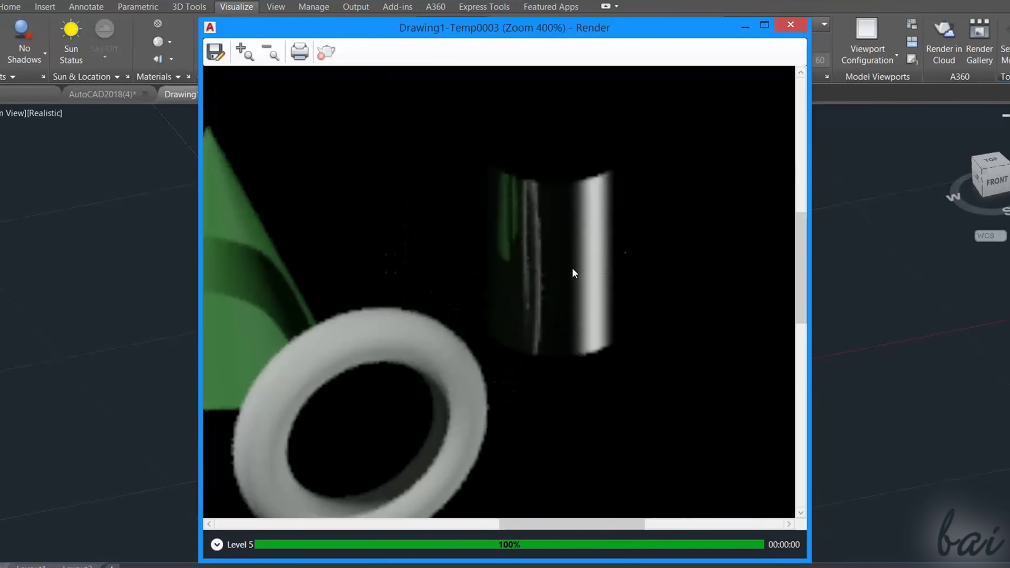
scroll(491, 277, "down", 4)
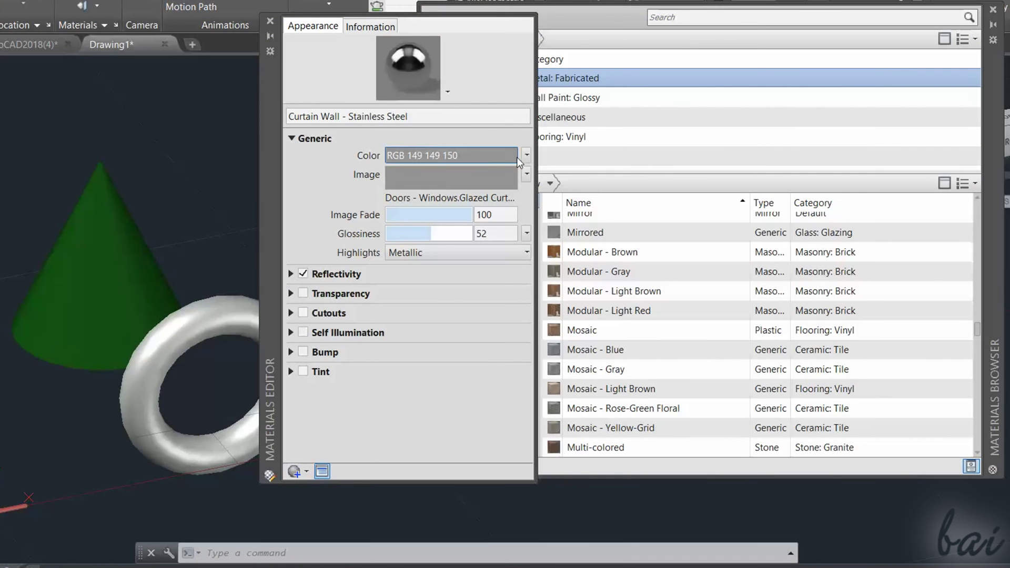
left_click(524, 157)
left_click(526, 158)
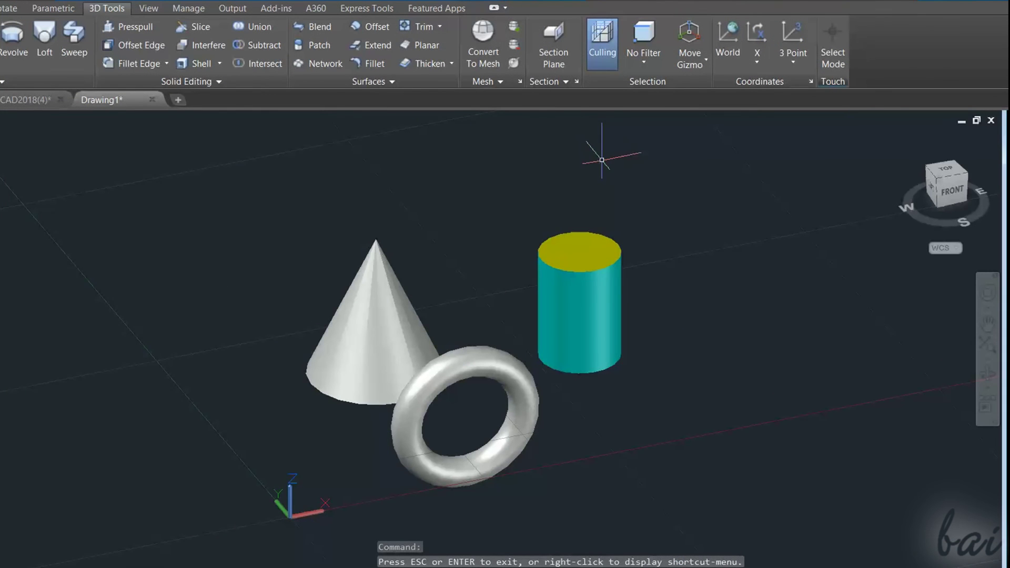
- Re-enable the Visualize tab from the ribbon's Show Tabs menu
right_click(551, 11)
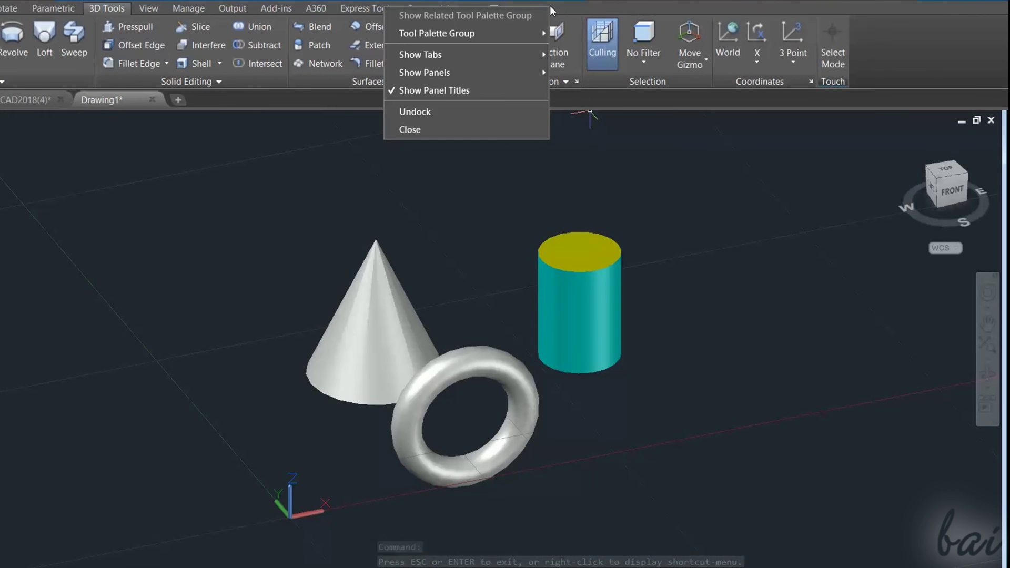
mouse_move(475, 59)
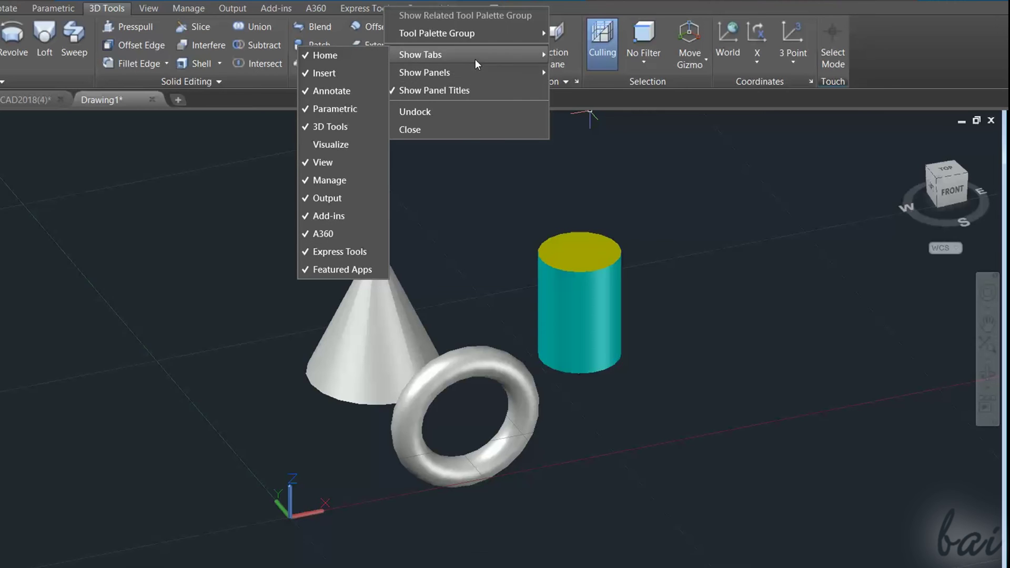
left_click(344, 148)
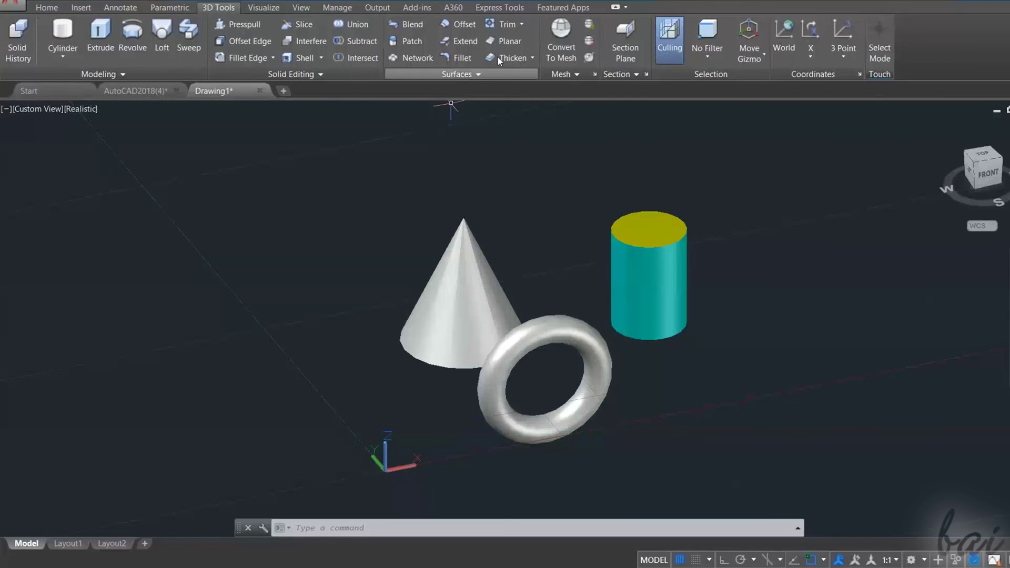
- Open the Materials Browser from the Visualize tab's Materials panel
left_click(263, 8)
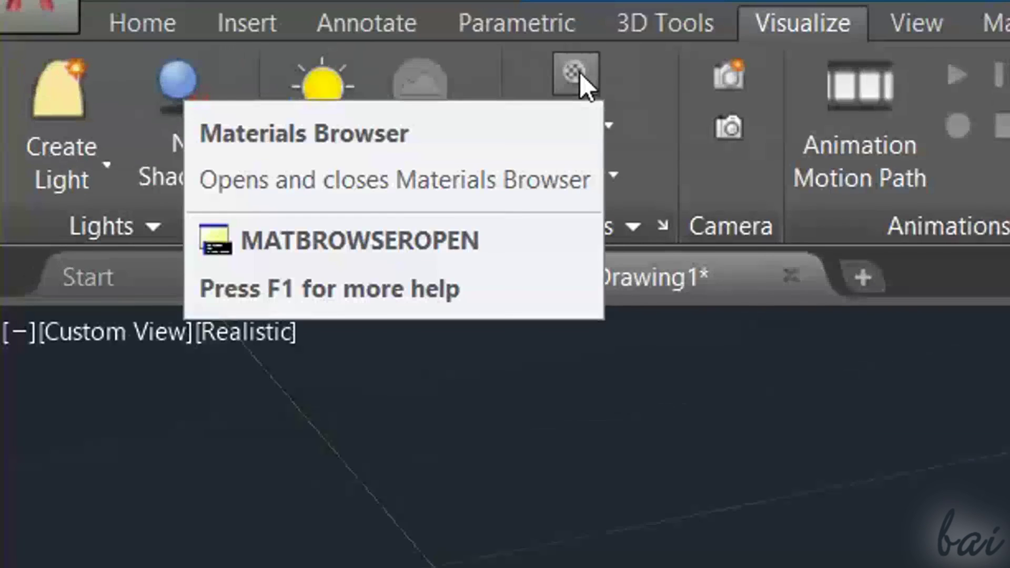
left_click(579, 71)
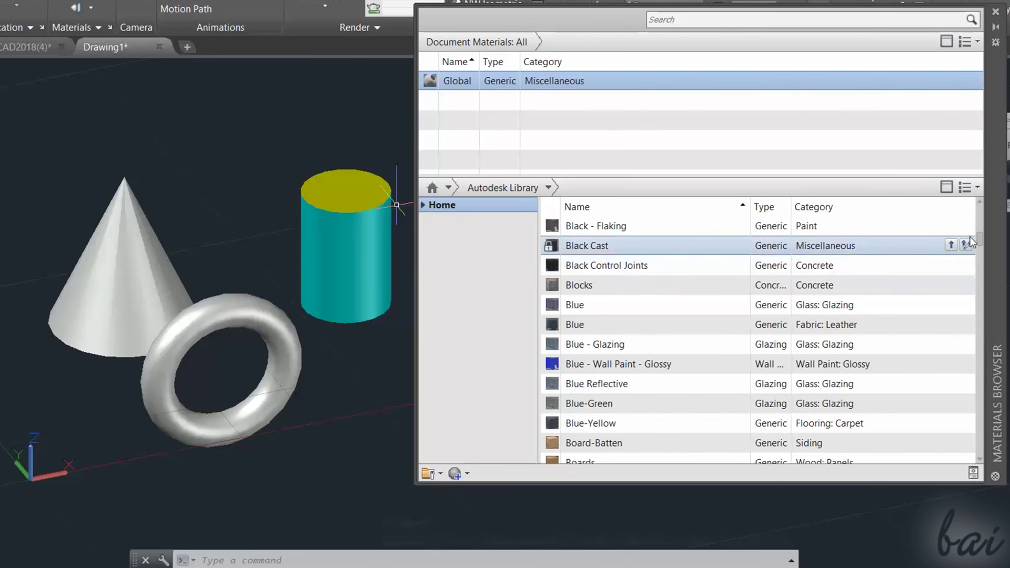
- Scroll the Autodesk Library and drag Curtain Wall - Stainless Steel into Document Materials
left_click_drag(980, 236, 978, 361)
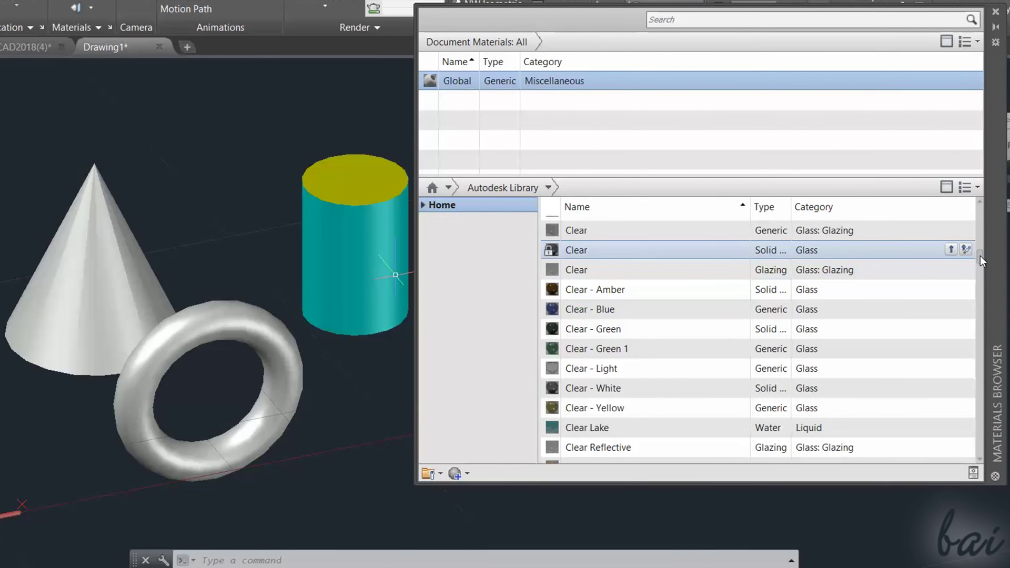
left_click_drag(980, 255, 982, 259)
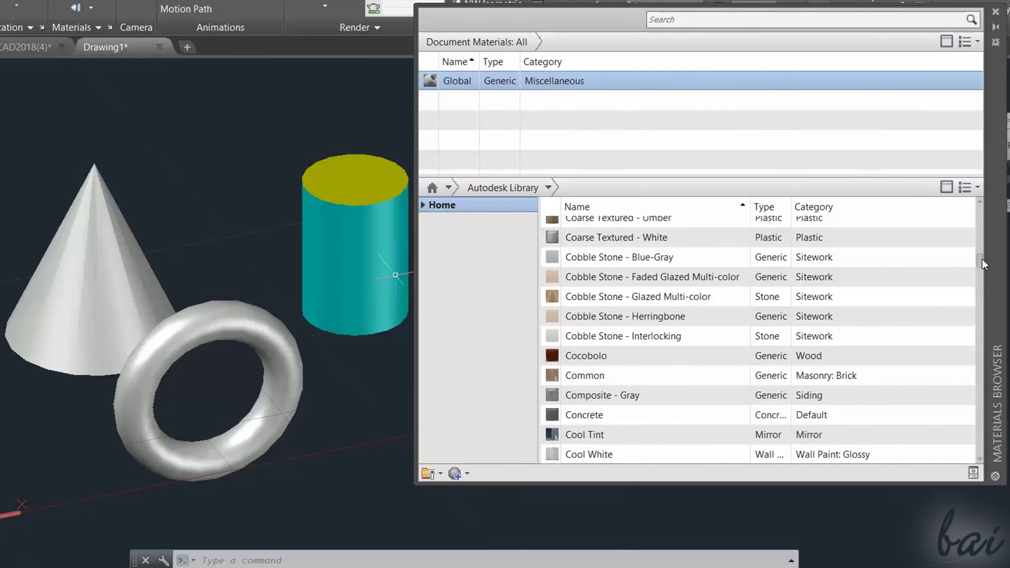
left_click_drag(983, 258, 983, 262)
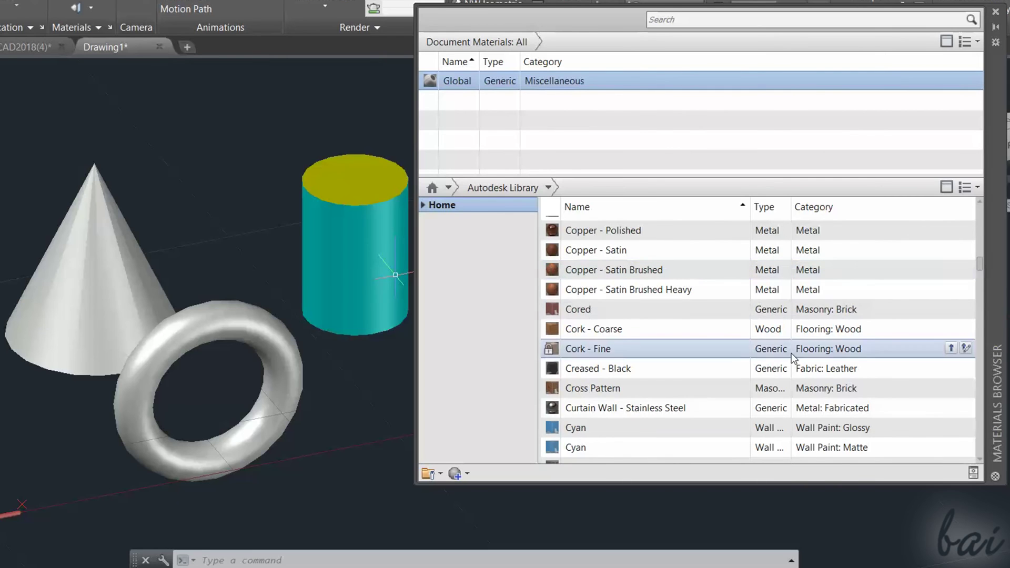
left_click_drag(677, 407, 591, 171)
left_click_drag(574, 133, 573, 132)
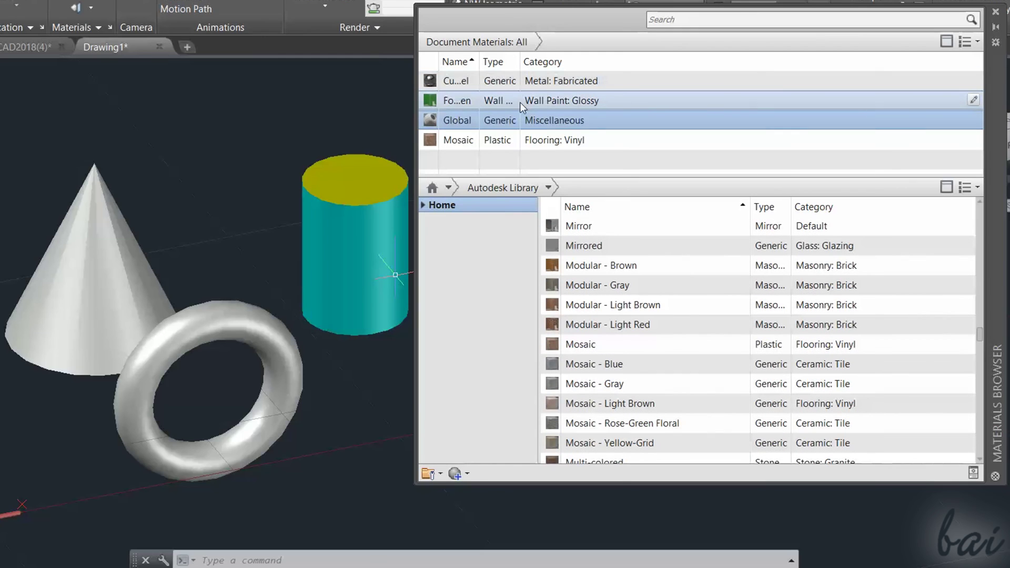
- Drag the Forest Green wall paint from Document Materials onto the cylinder
left_click(522, 102)
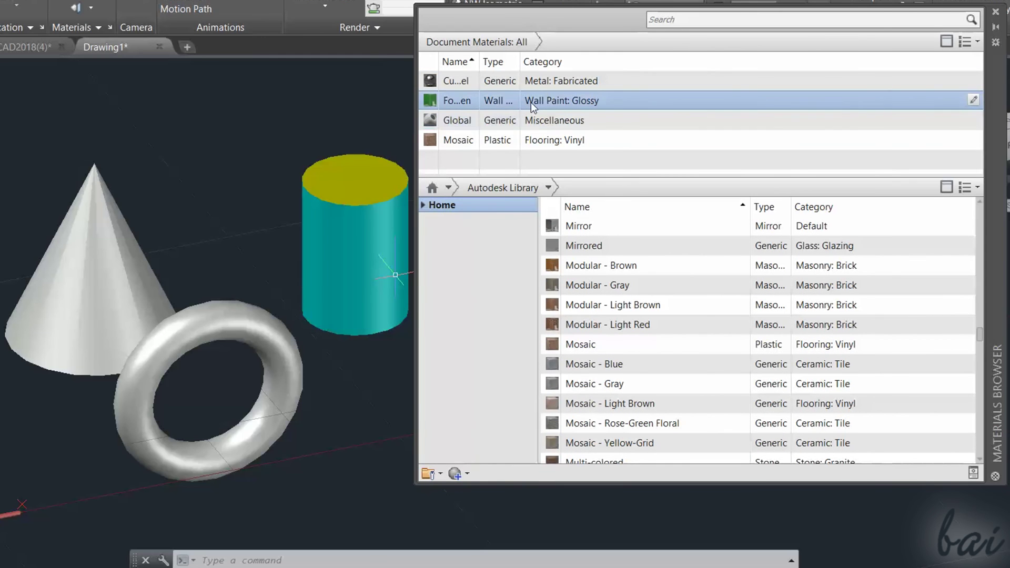
left_click_drag(560, 104, 190, 212)
left_click_drag(87, 254, 89, 259)
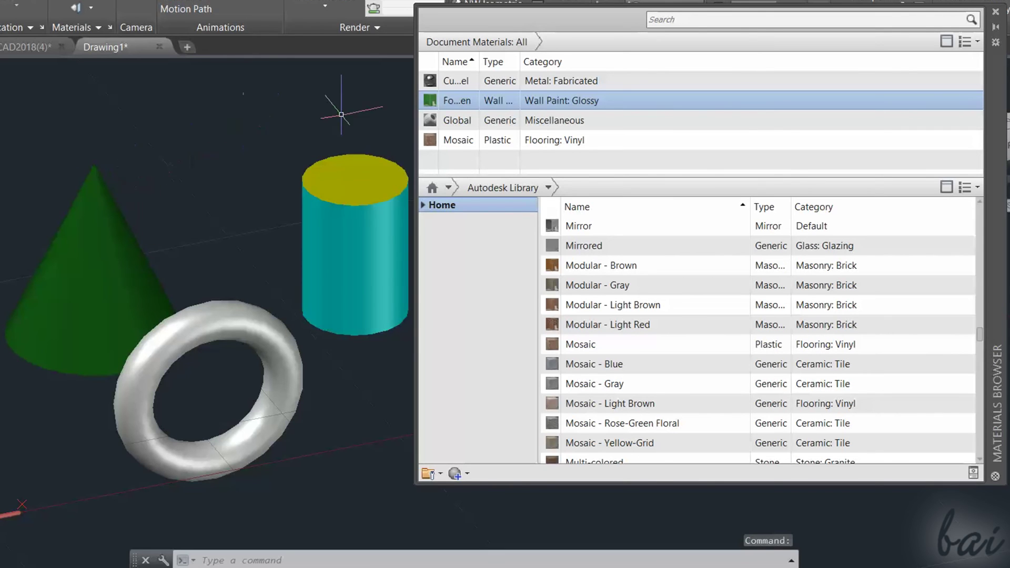
left_click_drag(442, 100, 354, 177)
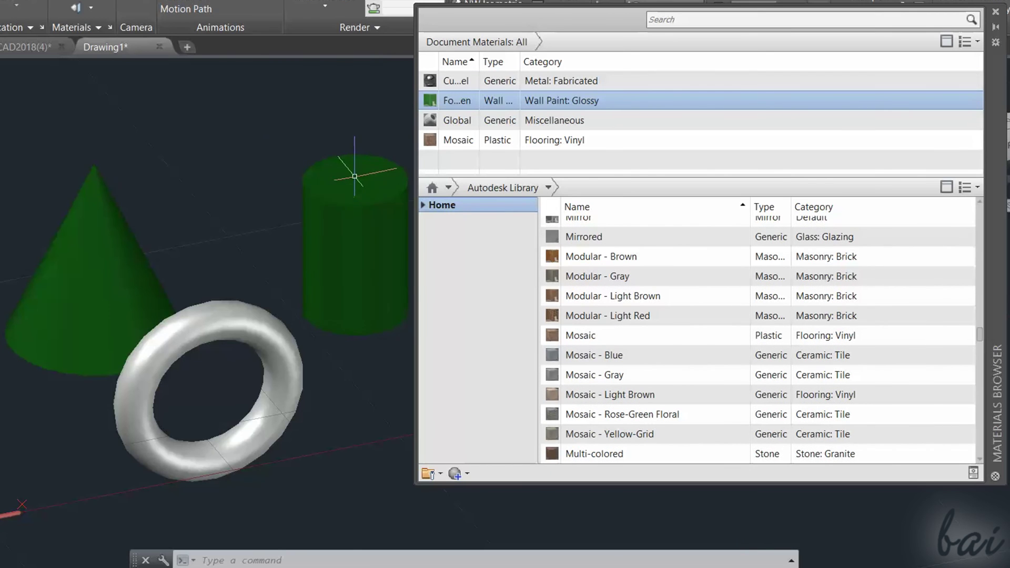
- Assign the Mosaic material to the cylinder's top face
left_click(355, 176, "ctrl")
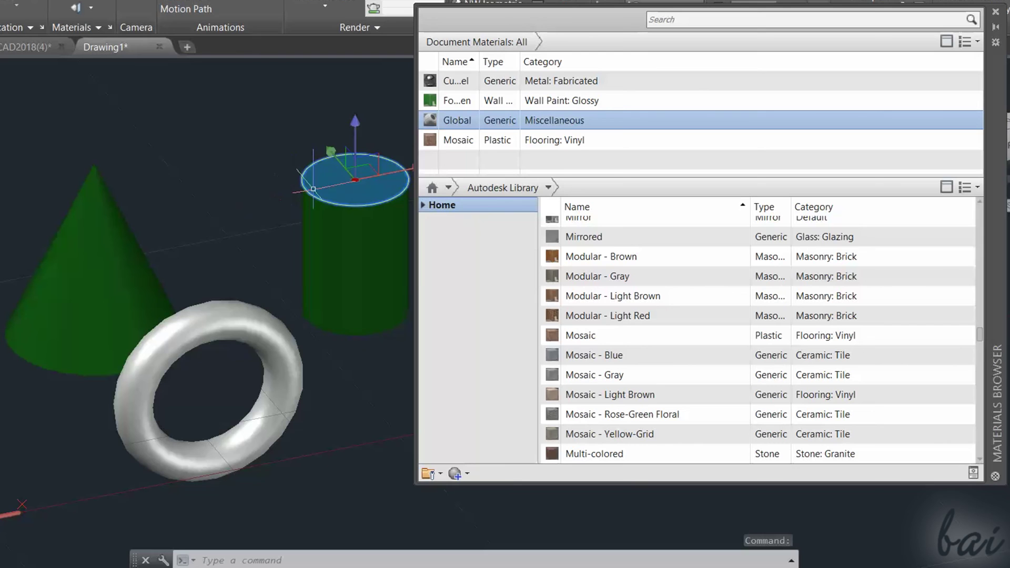
left_click(474, 137)
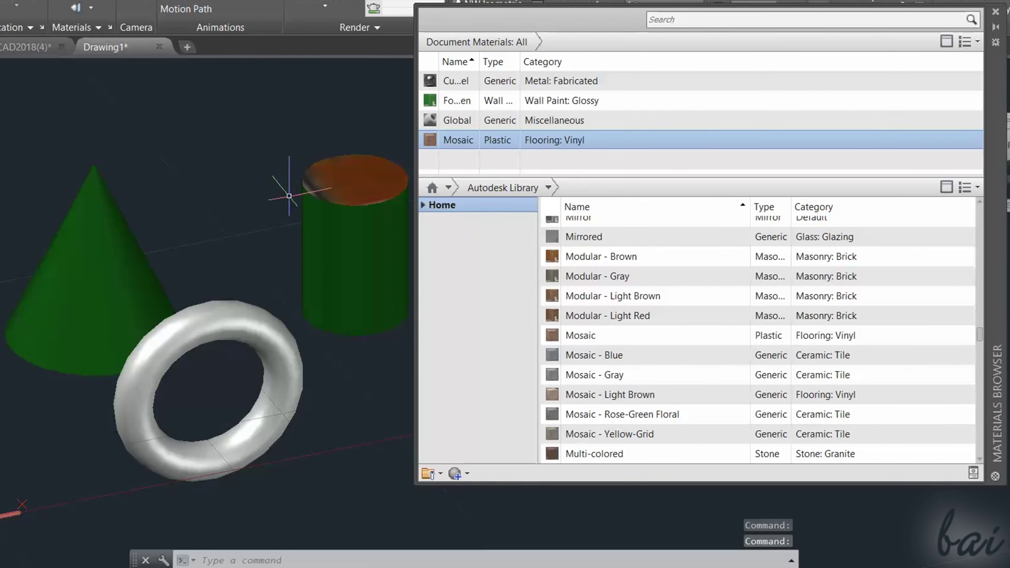
left_click(355, 179, "ctrl")
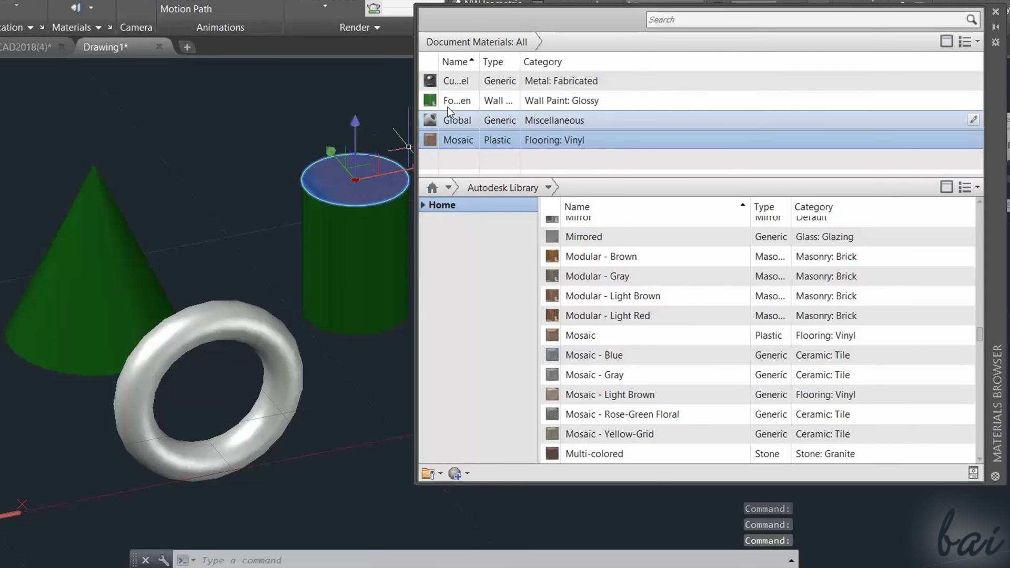
- Apply the Curtain Wall - Stainless Steel material to the cylinder and inspect its colour options
left_click(468, 101)
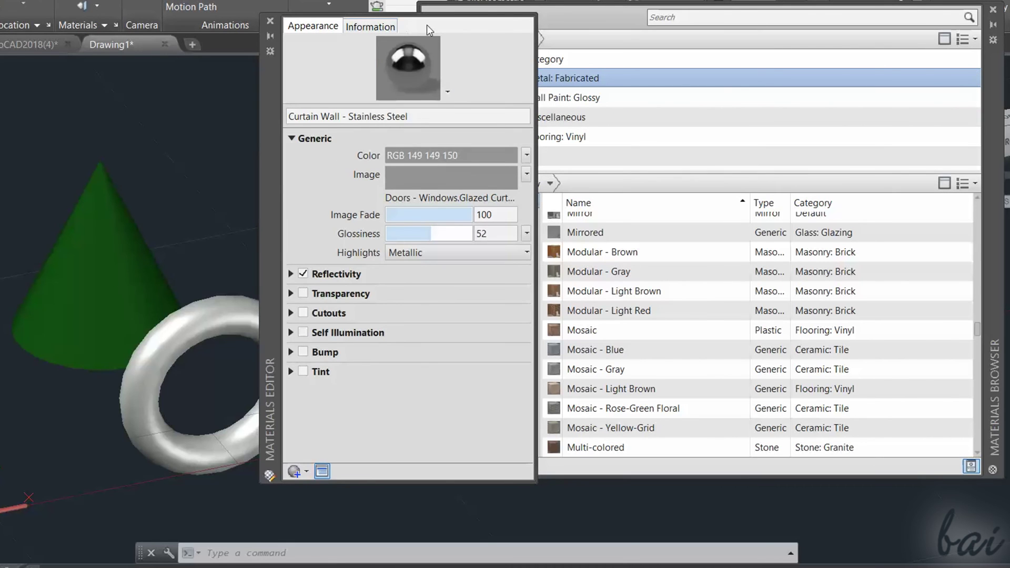
left_click(525, 157)
left_click(526, 158)
- Set the material's glossiness to 56 with Non-Metallic highlights and preview it on a cube
left_click_drag(283, 402, 0, 390)
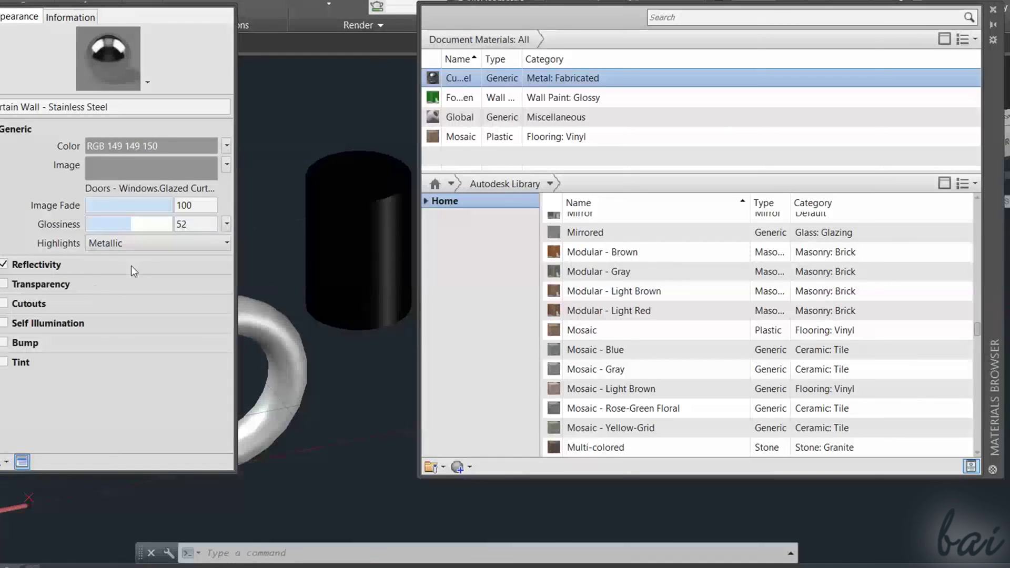
left_click_drag(133, 226, 105, 219)
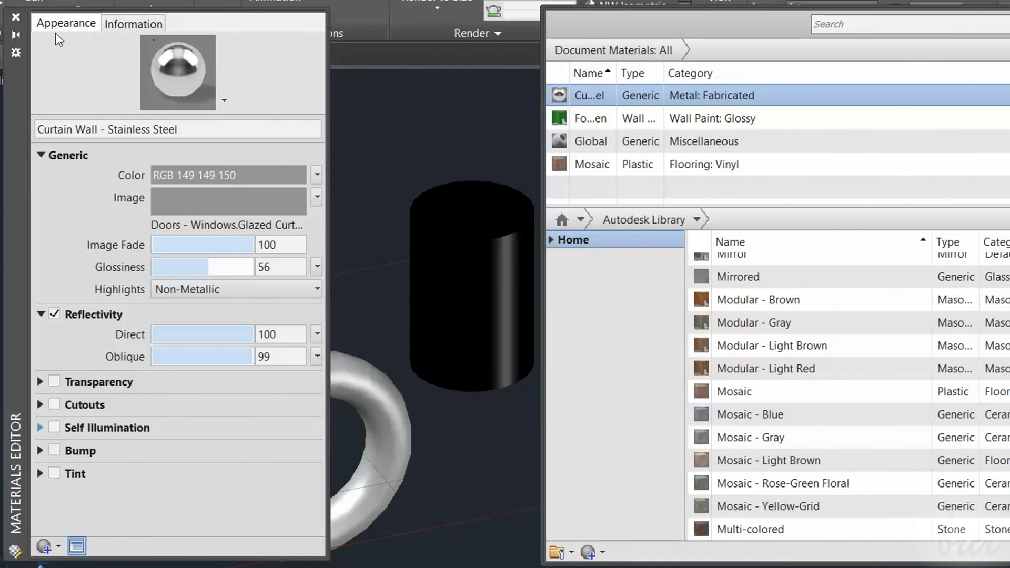
left_click(223, 100)
mouse_move(210, 120)
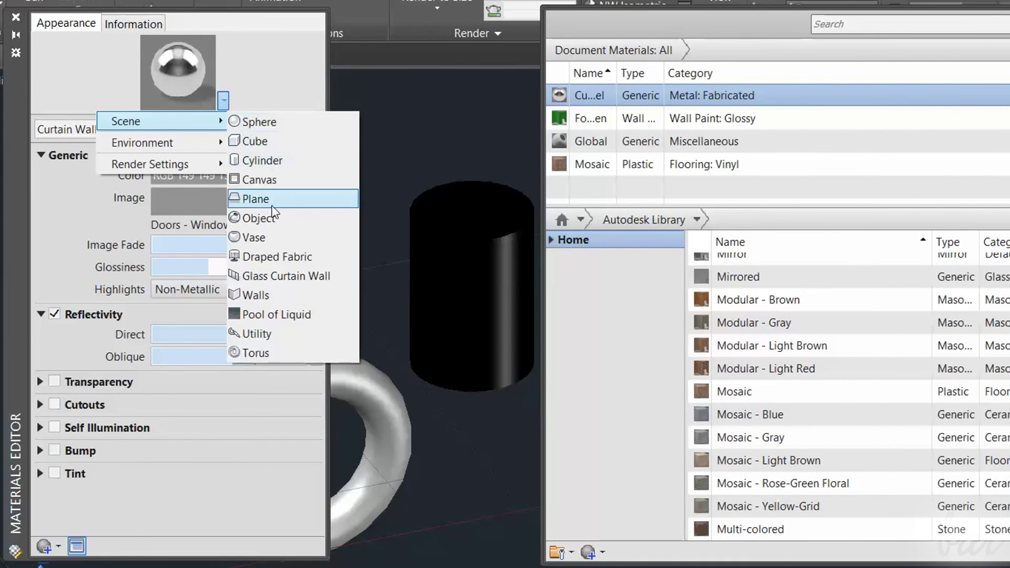
left_click(257, 142)
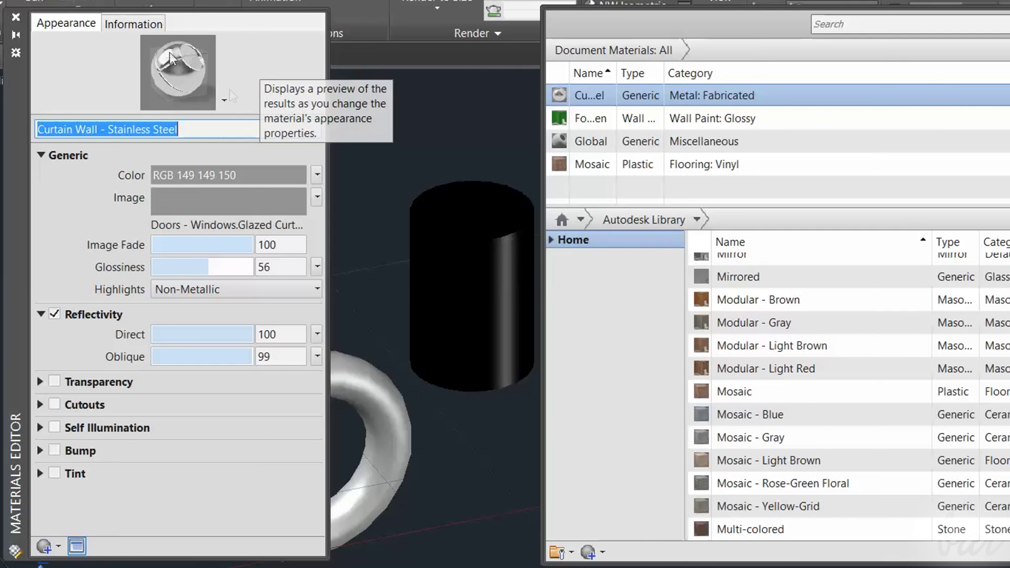
left_click(16, 17)
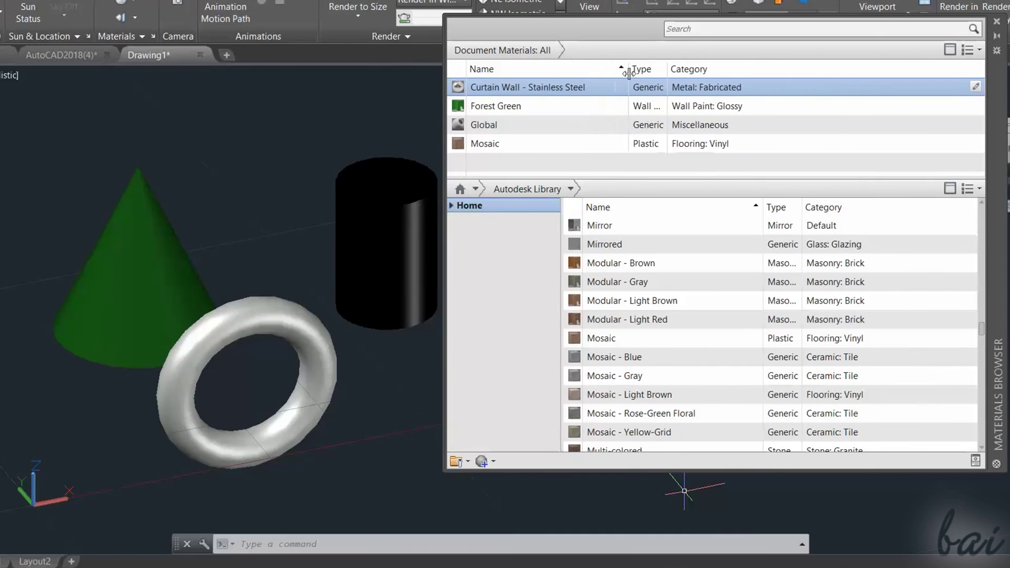
- Delete the Mosaic material from the Document Materials list
right_click(618, 86)
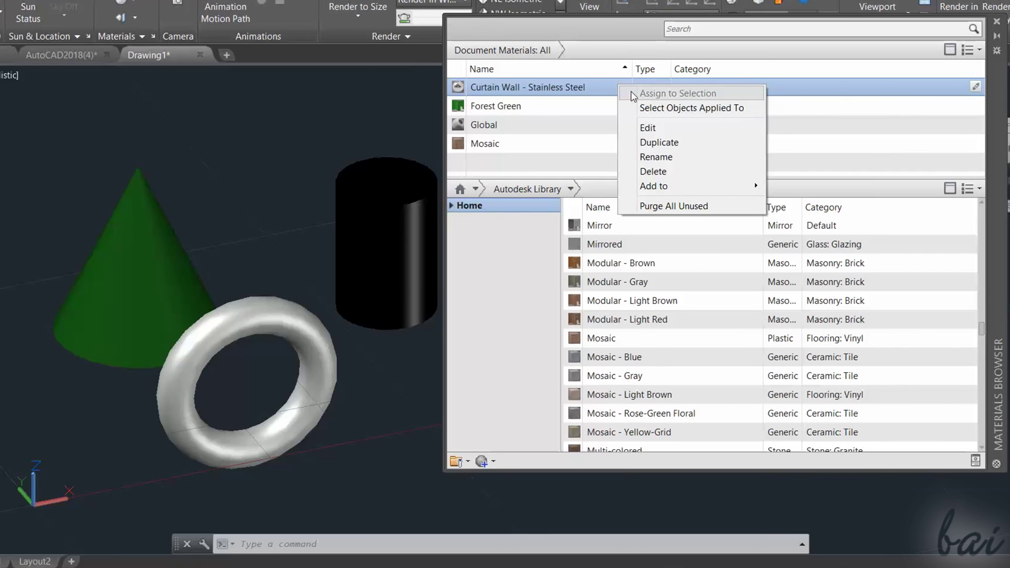
left_click(678, 158)
left_click(546, 140)
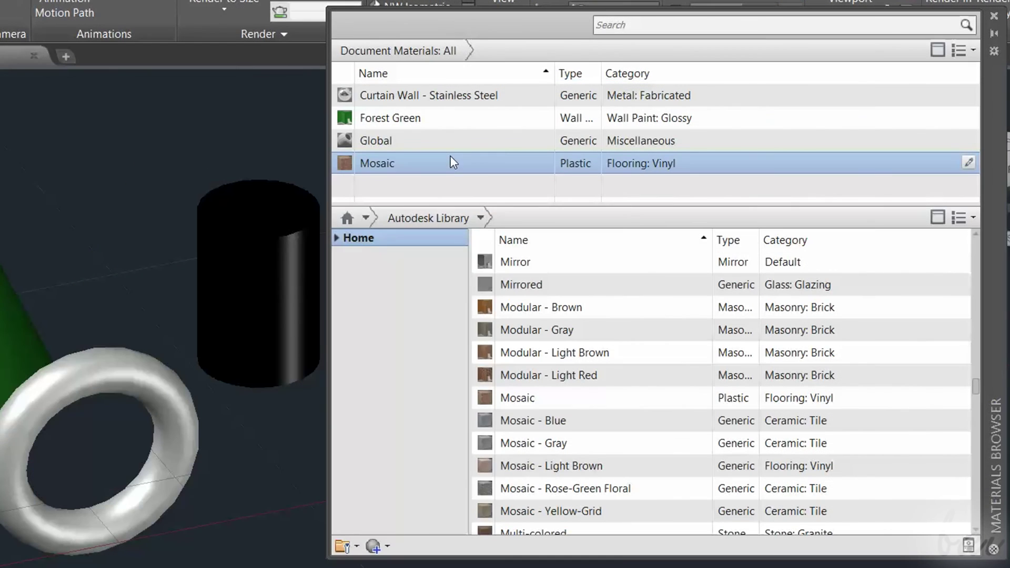
right_click(482, 159)
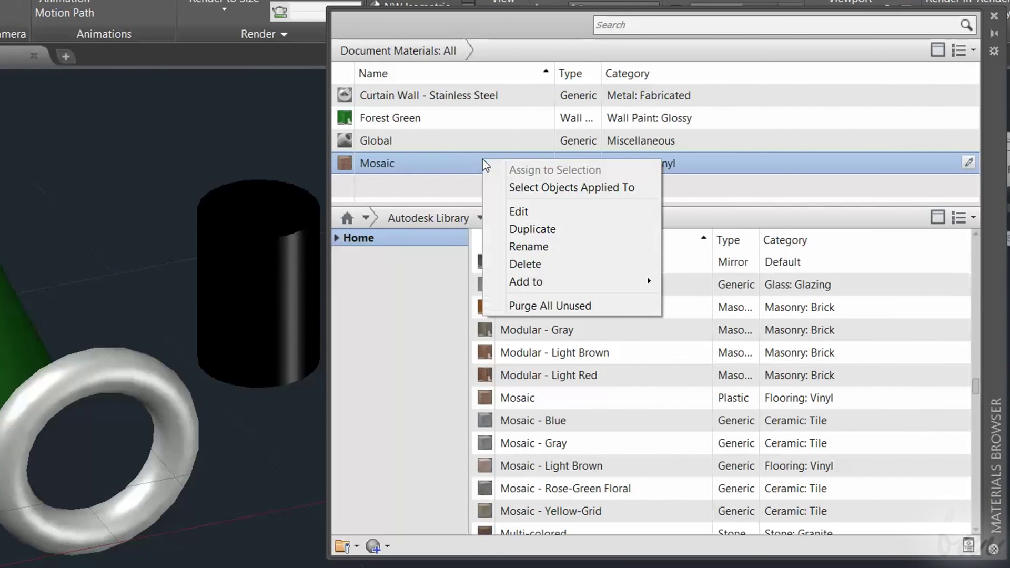
left_click(543, 262)
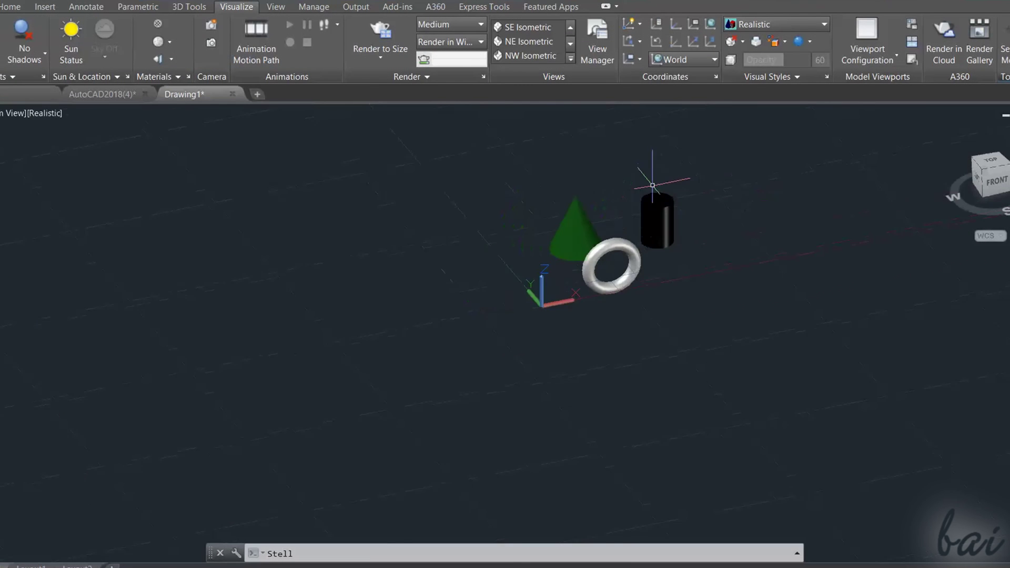
- Zoom in on the cone, torus and cylinder, switch to Realistic, and render to size
scroll(655, 166, "up", 3)
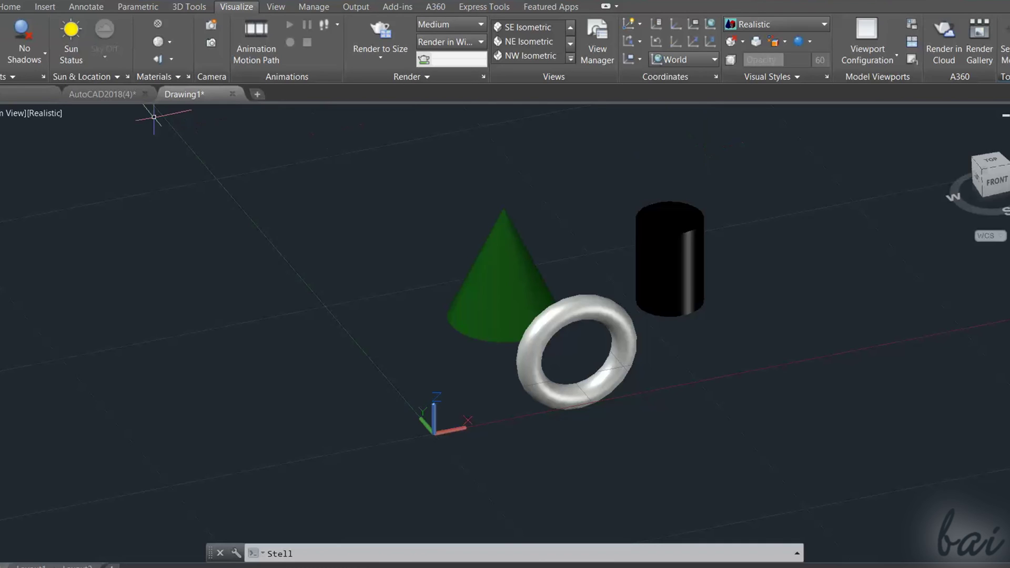
left_click(50, 114)
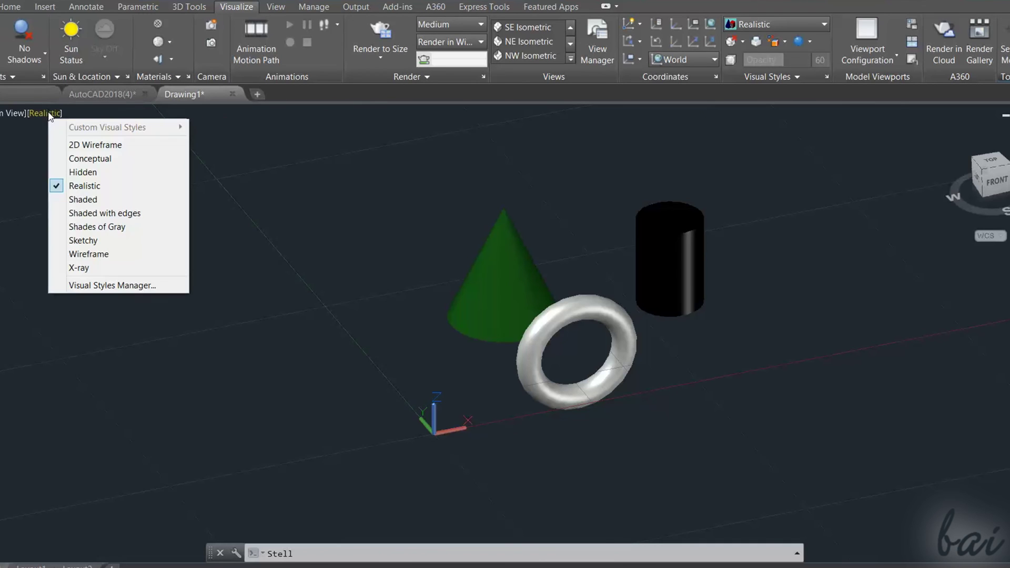
left_click(82, 187)
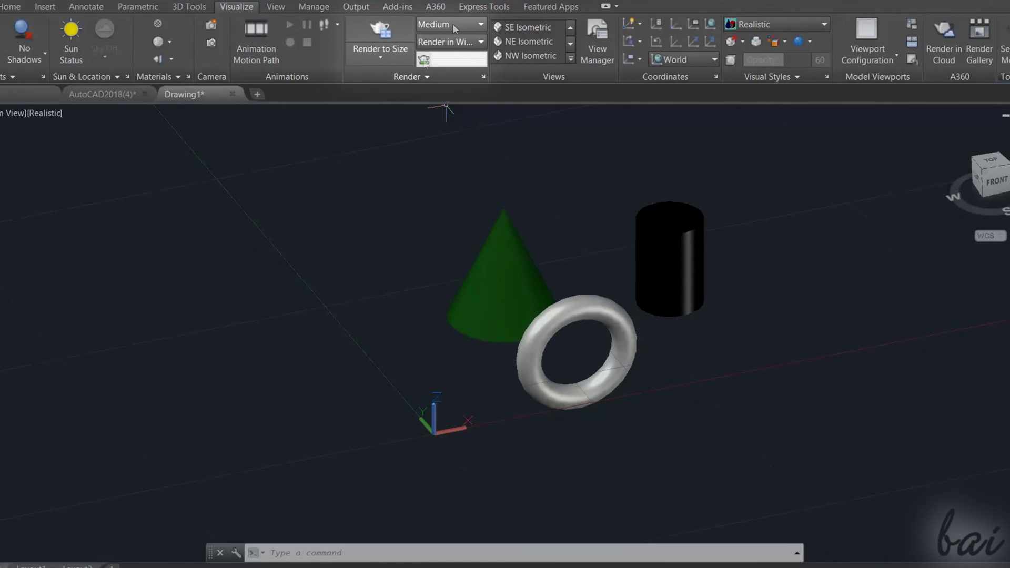
left_click(390, 31)
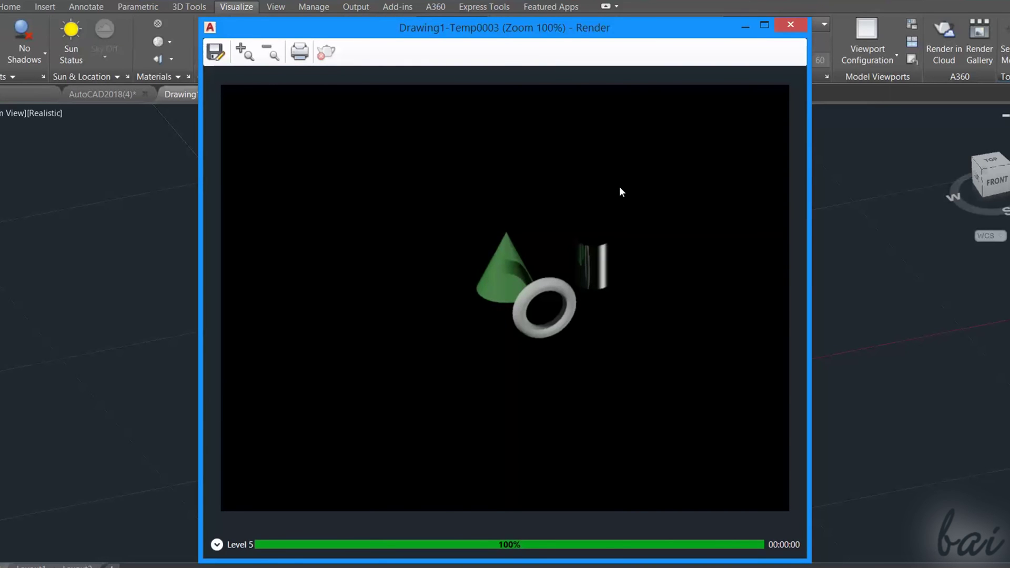
- Zoom in and out of the Medium render to inspect the cylinder and torus detail
scroll(605, 276, "up", 3)
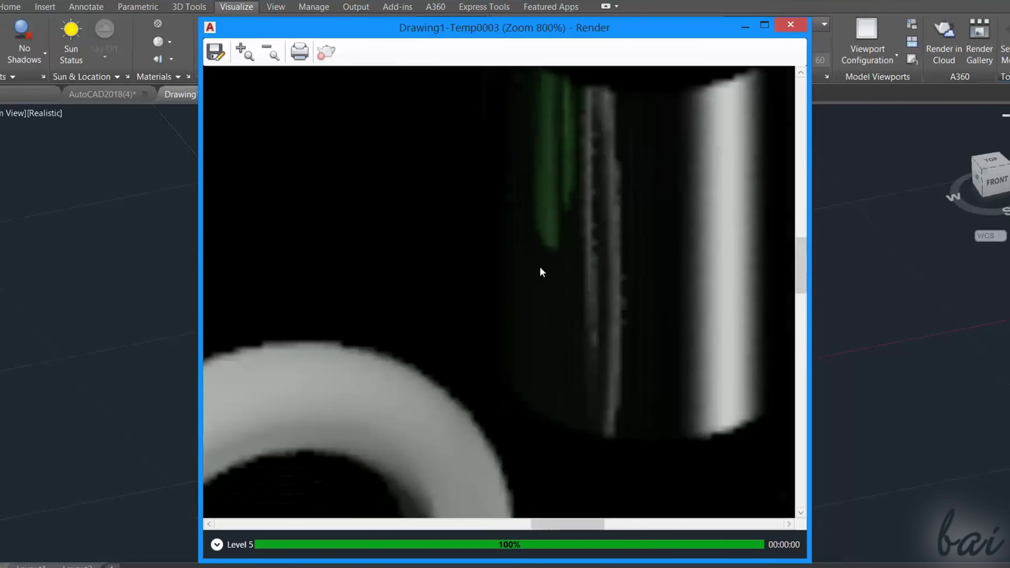
scroll(541, 271, "down", 2)
scroll(539, 266, "down", 2)
scroll(515, 266, "up", 3)
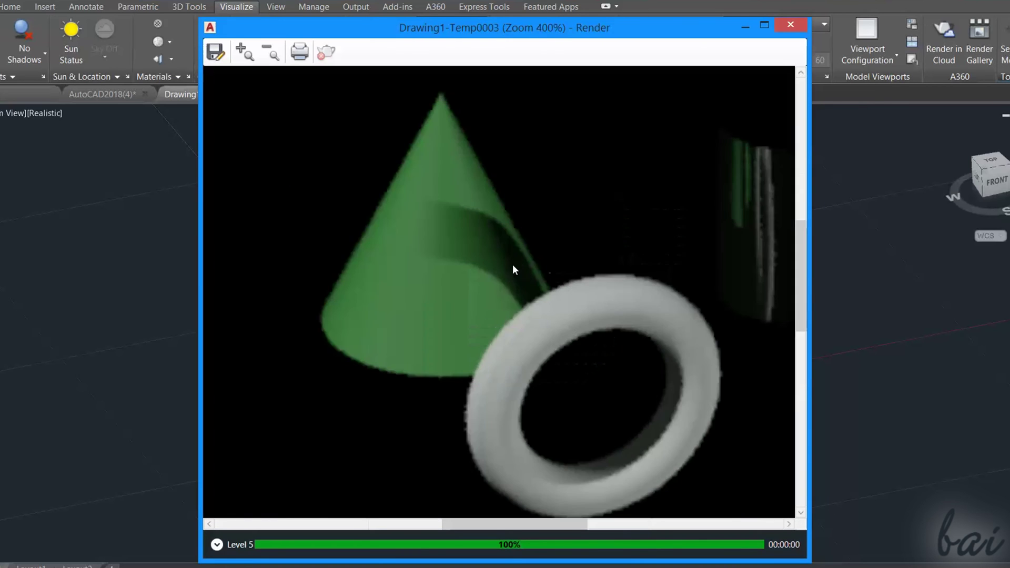
scroll(512, 264, "down", 1)
scroll(642, 203, "up", 1)
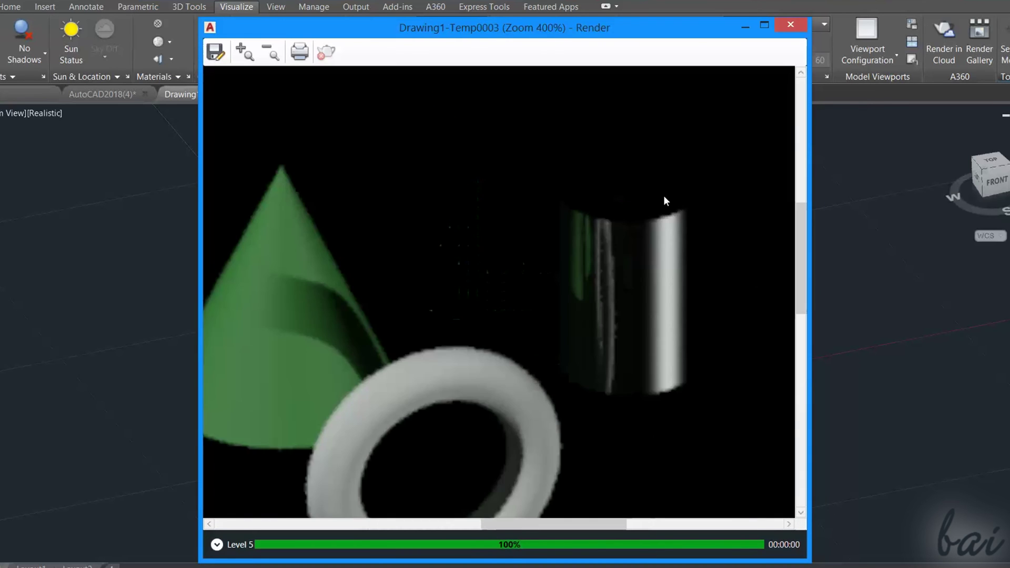
scroll(648, 203, "down", 4)
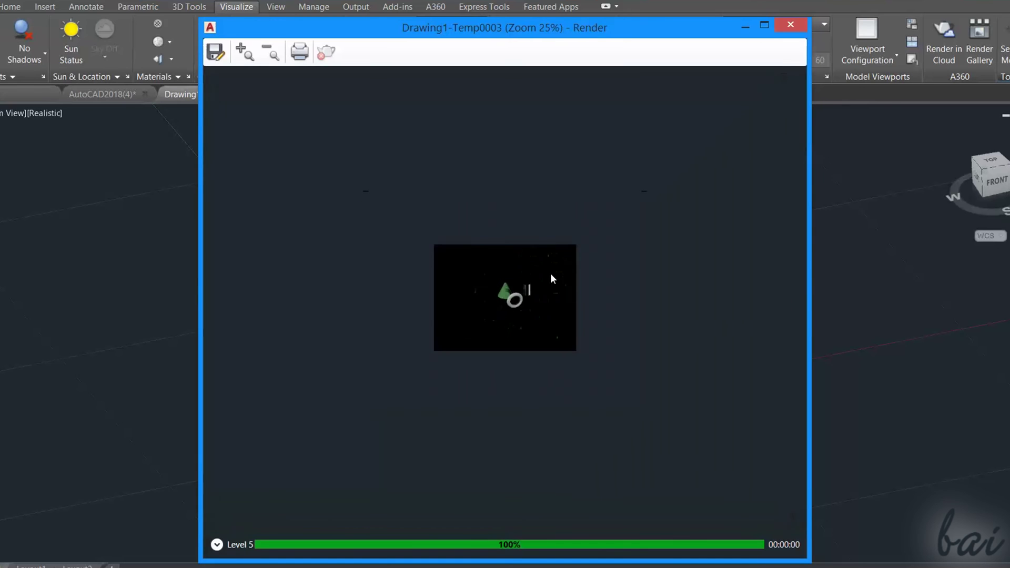
scroll(550, 273, "up", 3)
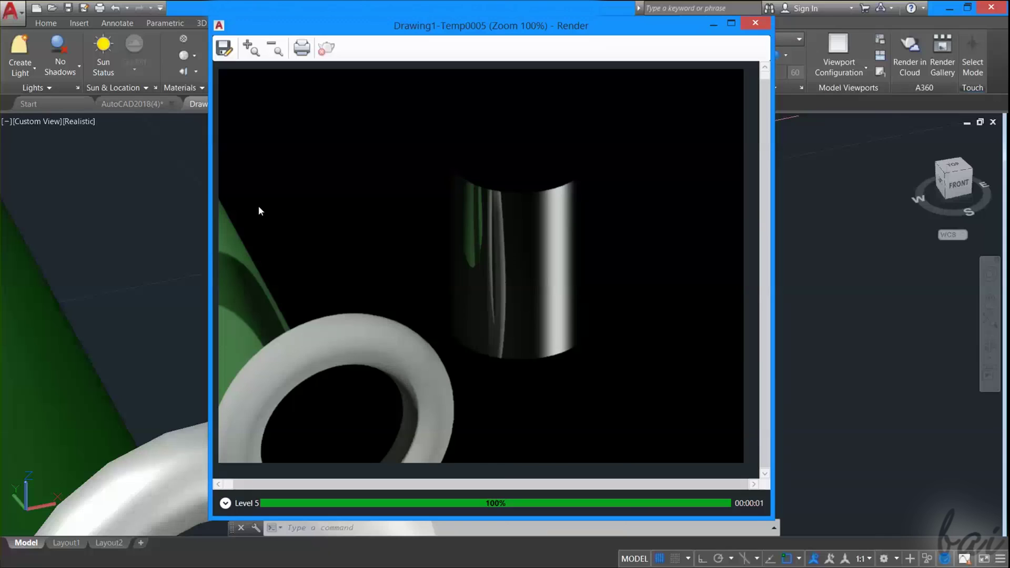
- View the Drawing1-Temp0003 and Temp0004 renders from history, then return to Temp0005
left_click(225, 503)
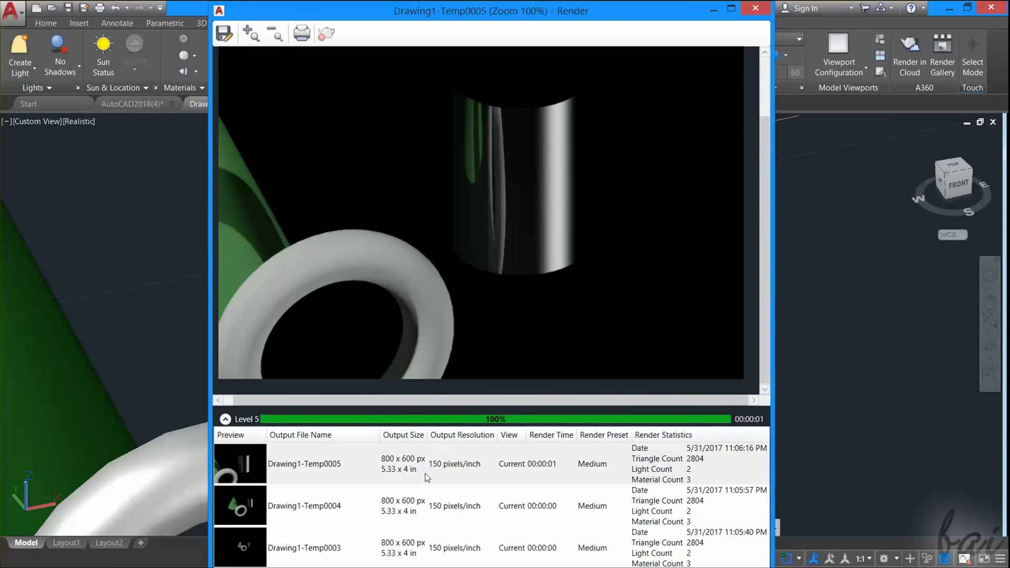
left_click(327, 516)
left_click(320, 541)
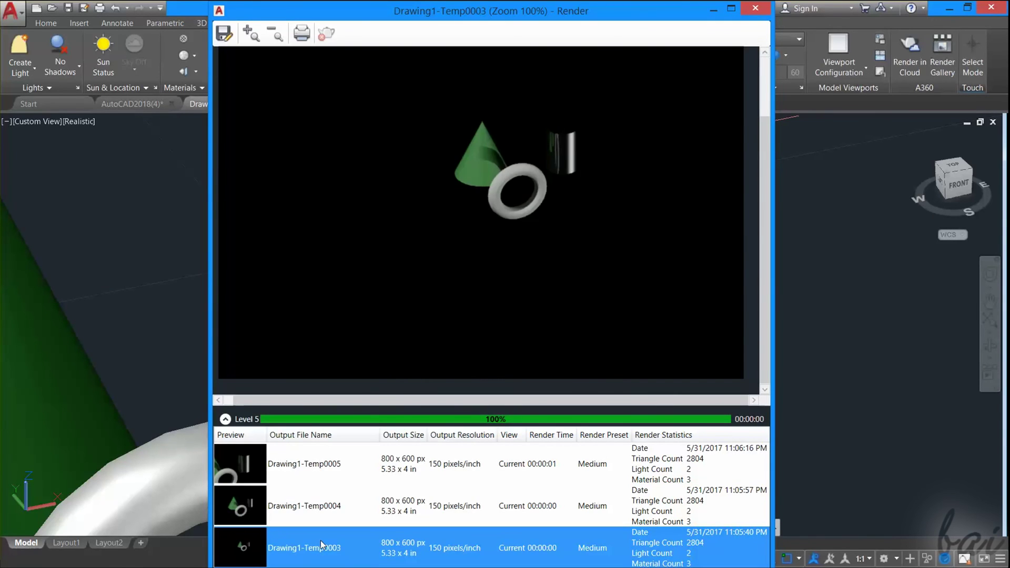
left_click(318, 504)
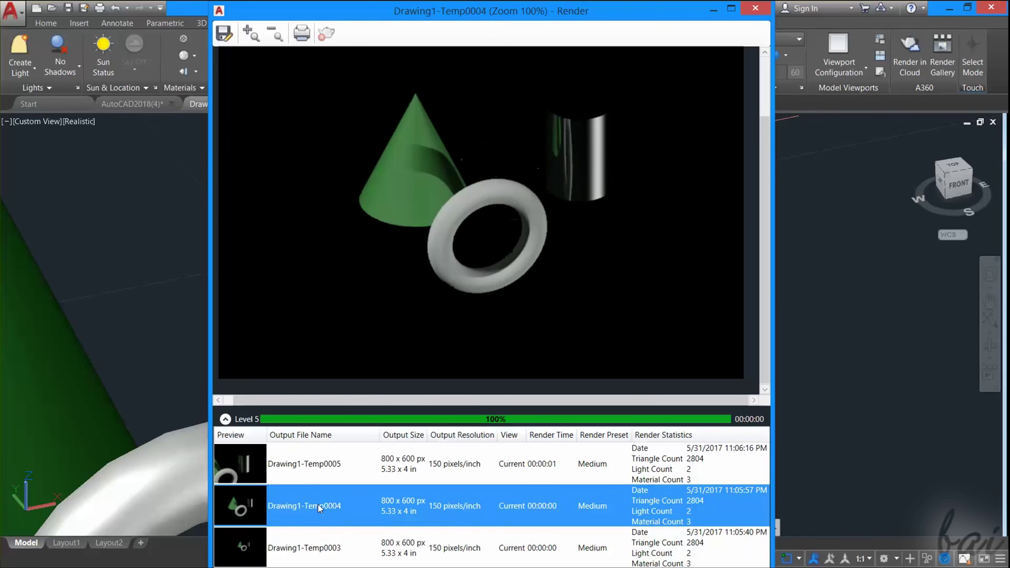
left_click(312, 458)
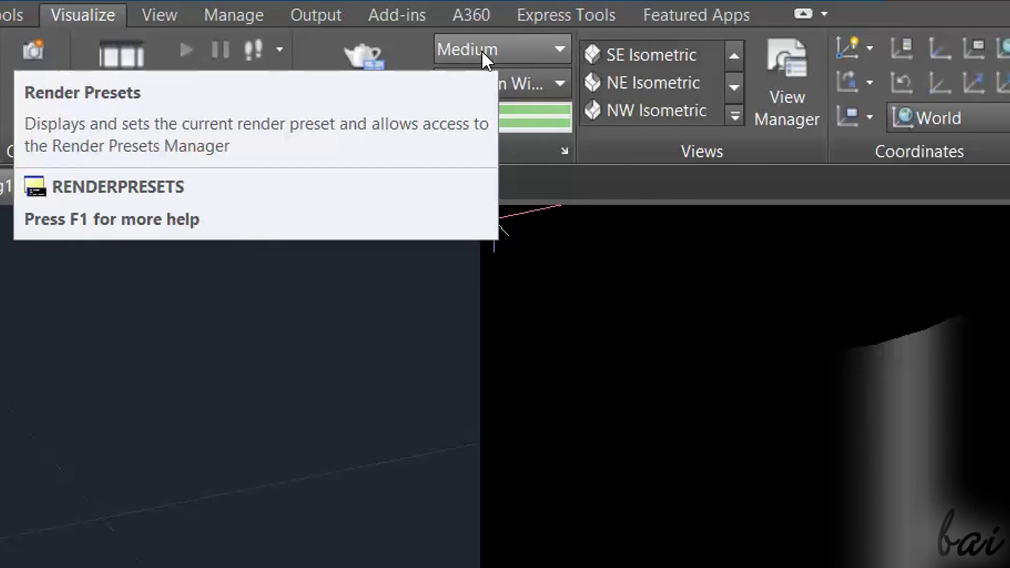
- Keep Medium as the render preset and leave the render output size unchanged
left_click(481, 50)
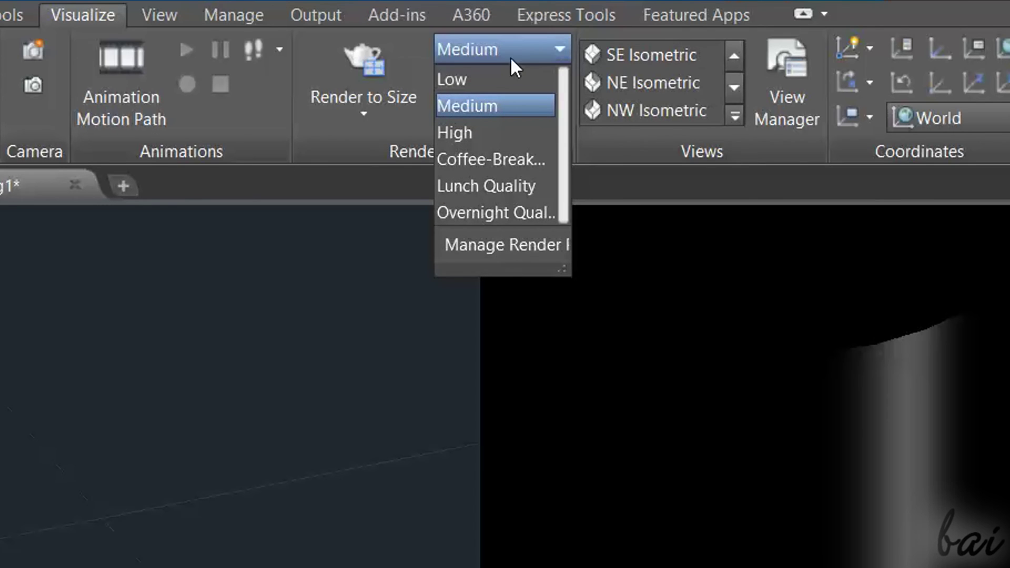
left_click(532, 49)
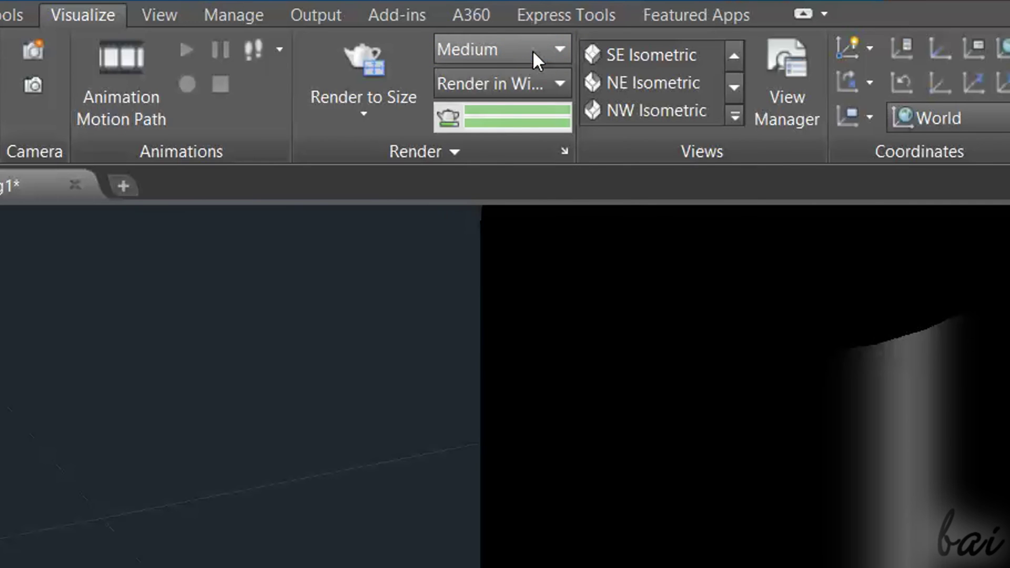
left_click(359, 115)
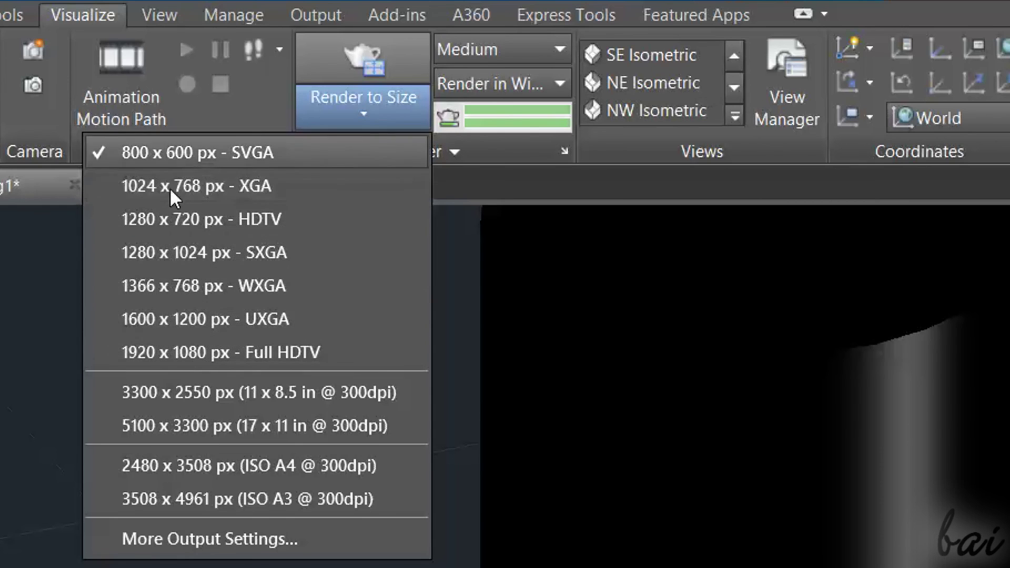
left_click(359, 110)
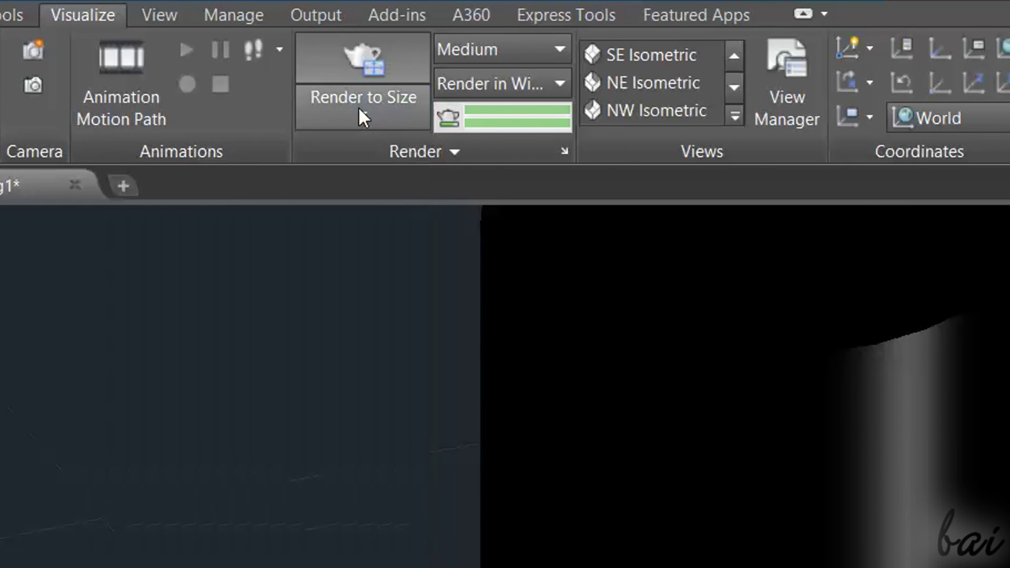
- Set the Render In destination to Viewport instead of Window
left_click(529, 83)
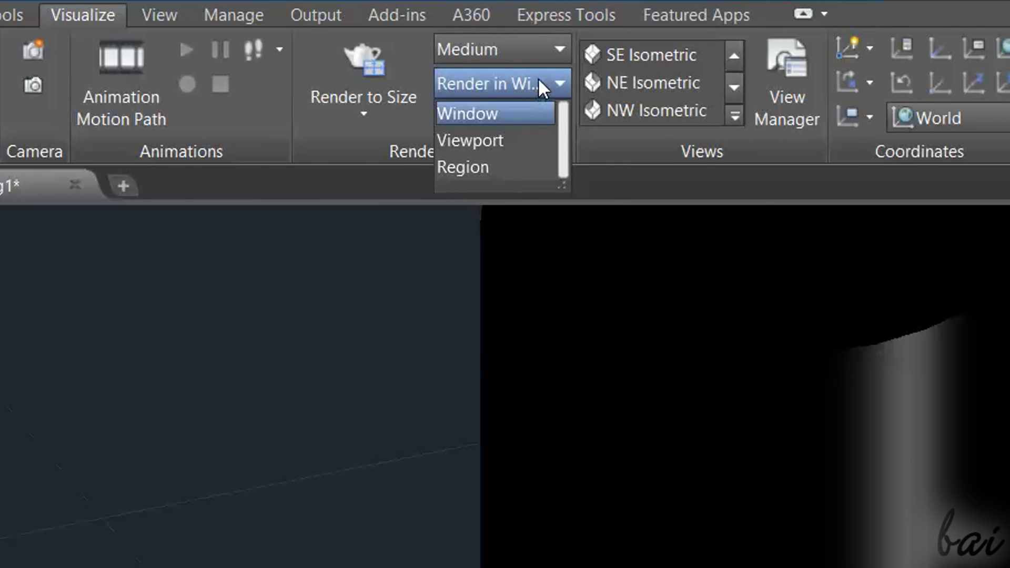
left_click(517, 115)
left_click(500, 140)
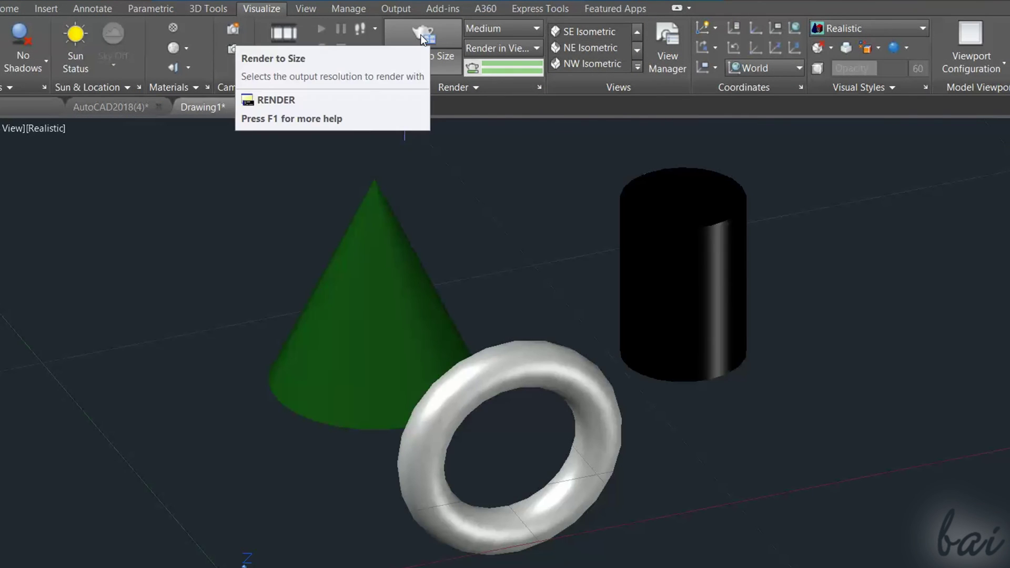
- Render the scene in the viewport, then switch Render In to Region
left_click(422, 36)
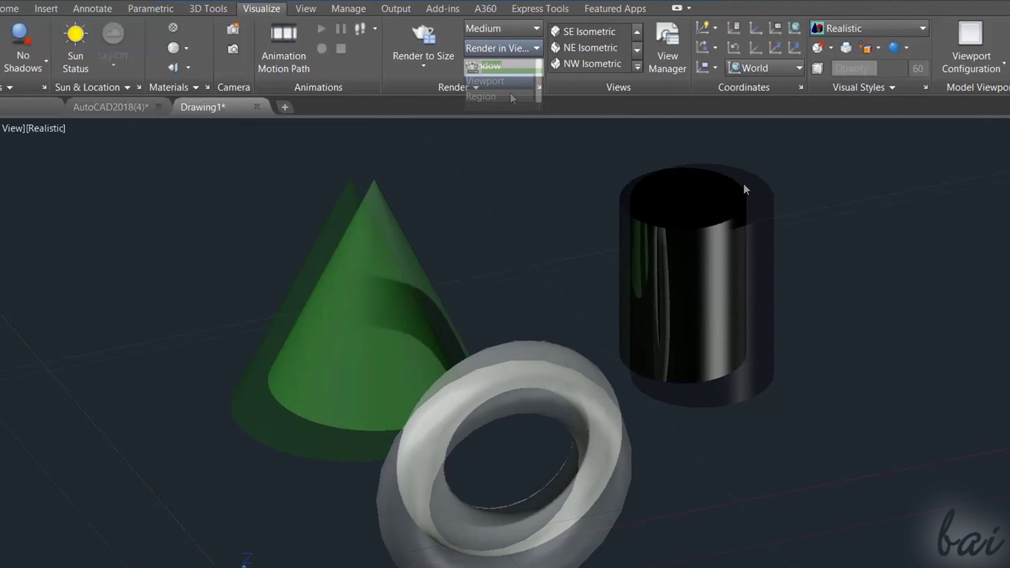
left_click(505, 48)
left_click(510, 95)
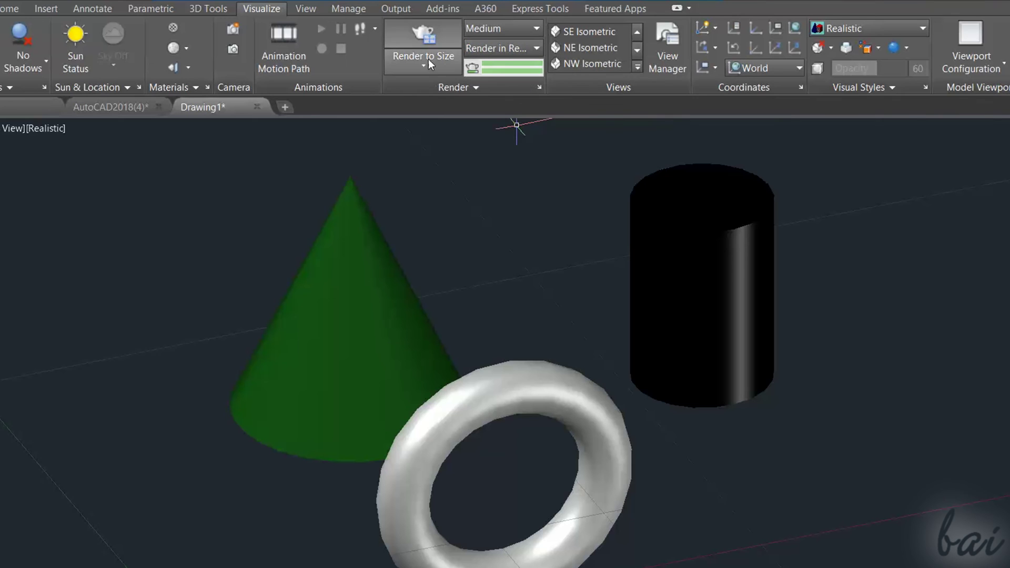
- Render a cropped window region around the steel cylinder and torus
left_click(430, 38)
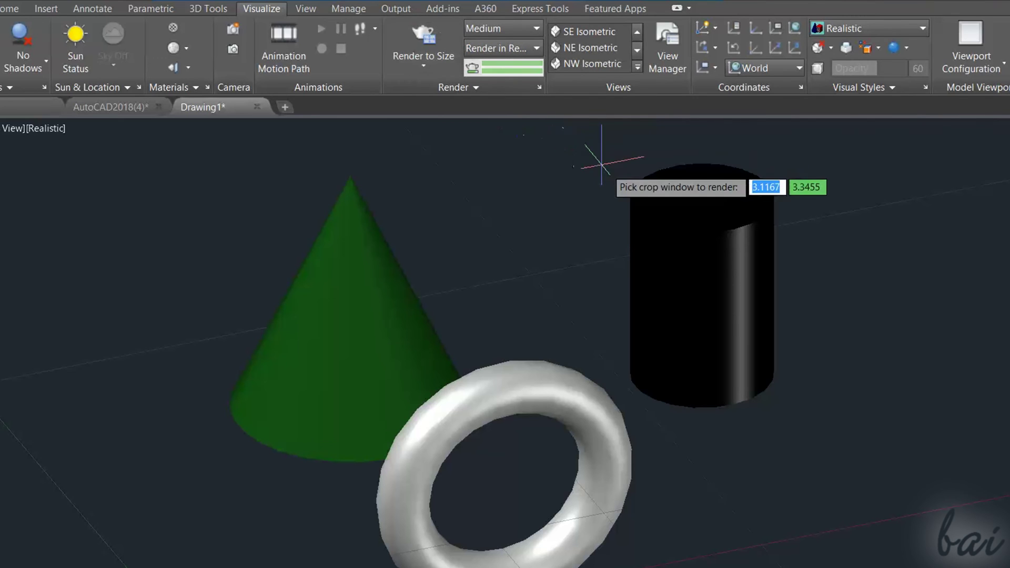
left_click(508, 152)
left_click(849, 487)
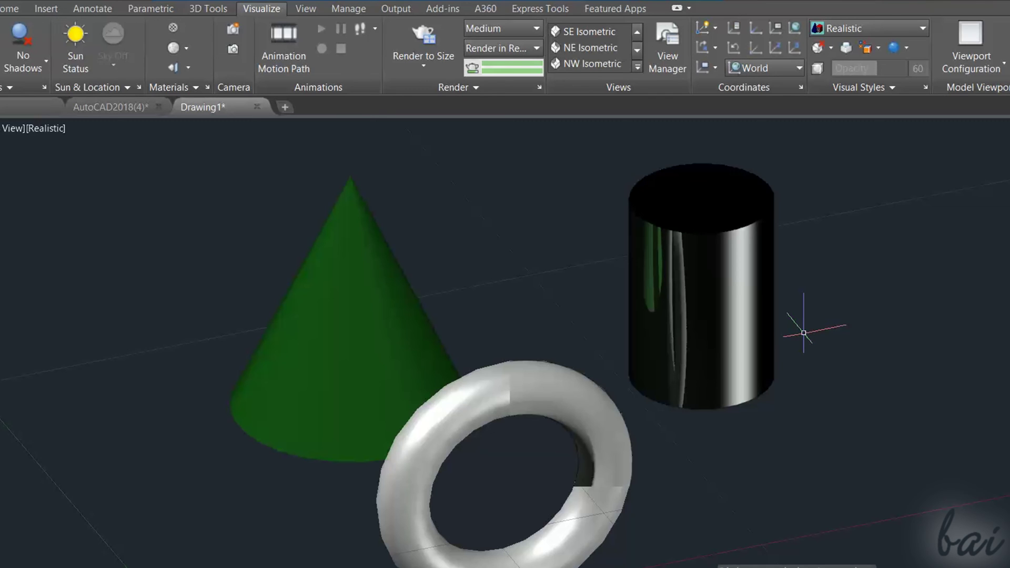
scroll(804, 332, "down", 4)
scroll(803, 333, "up", 5)
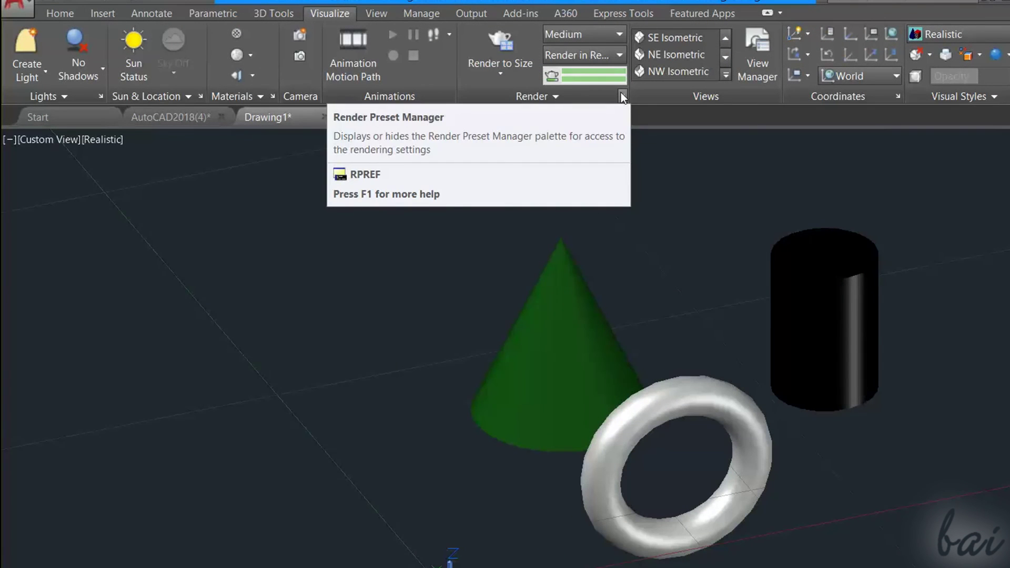
- In the Render Presets Manager, raise Exposure from 7.60 to 10.30
left_click(621, 95)
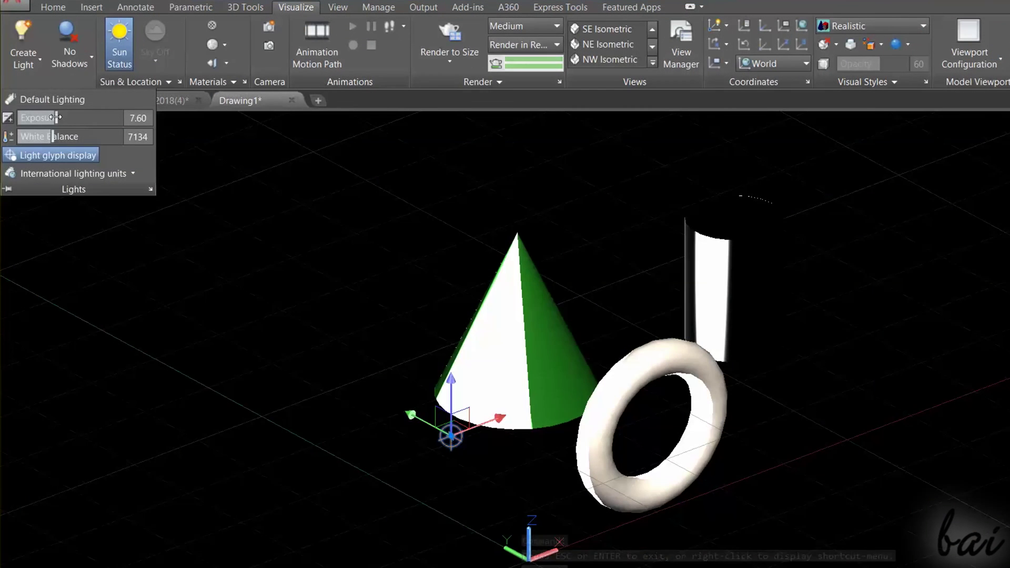
left_click_drag(57, 117, 109, 130)
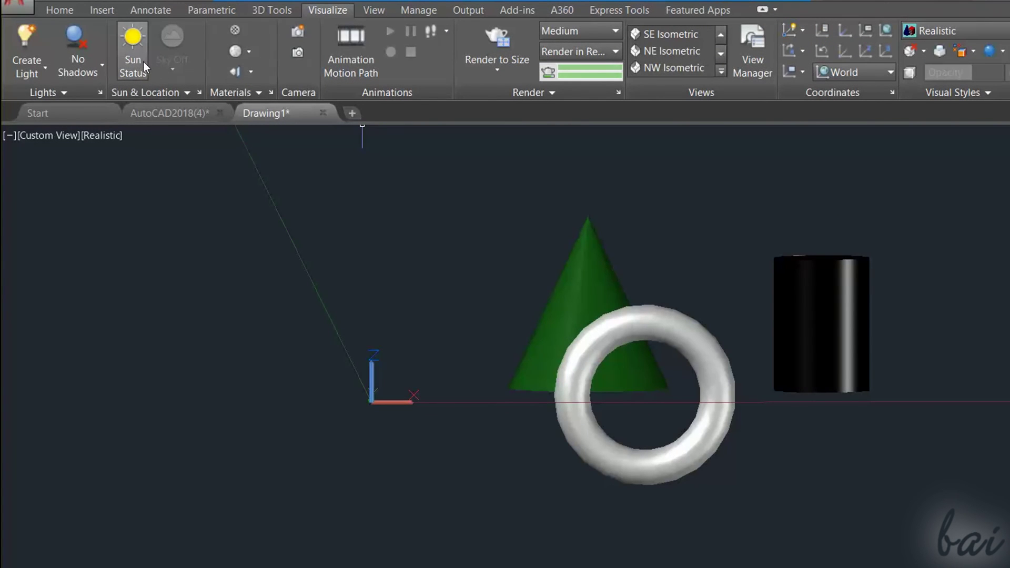
- Turn on sunlight with default lighting off, Warm Light environment and exposure about 12.5
left_click(143, 61)
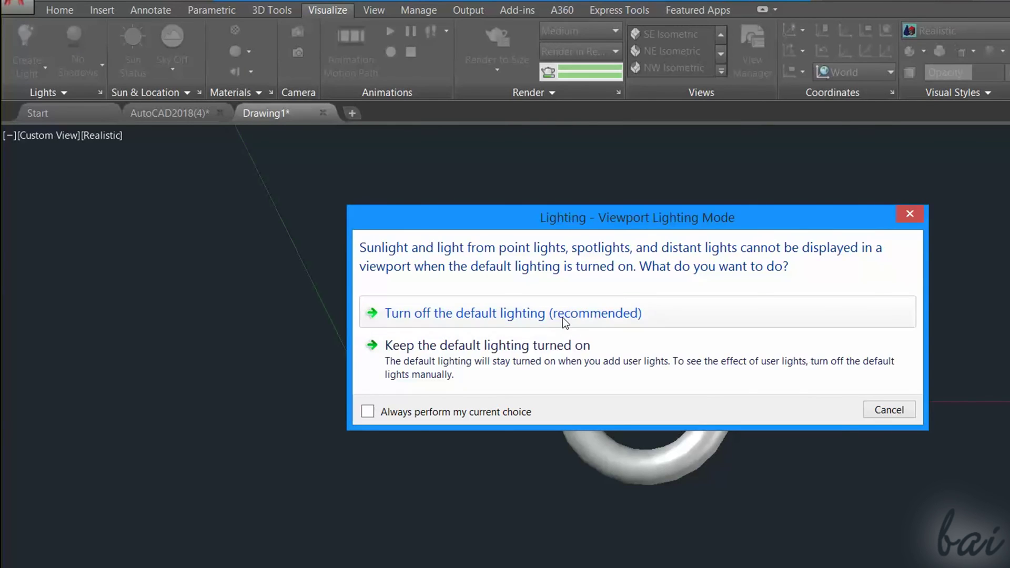
left_click(563, 317)
left_click(671, 335)
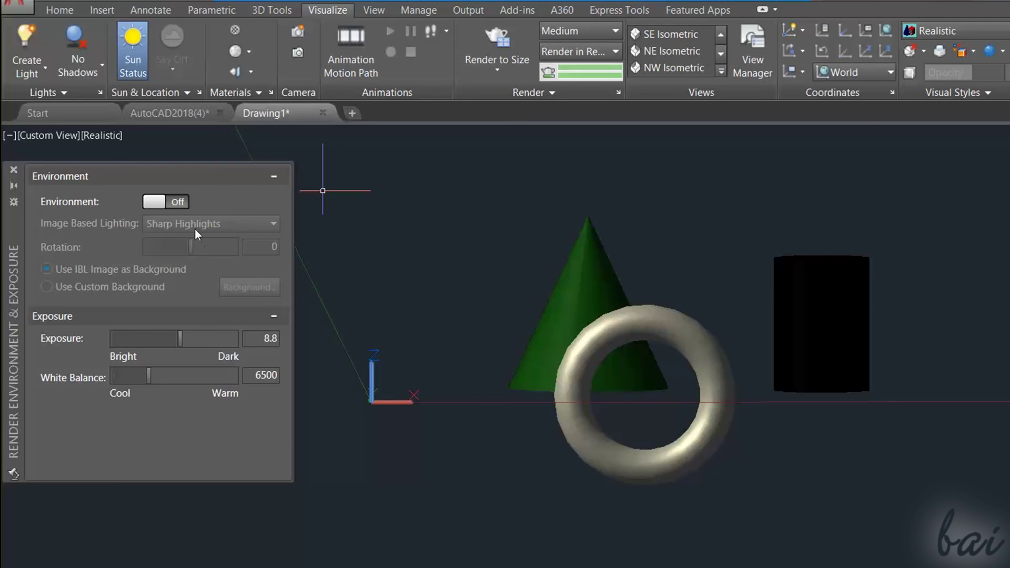
left_click(156, 203)
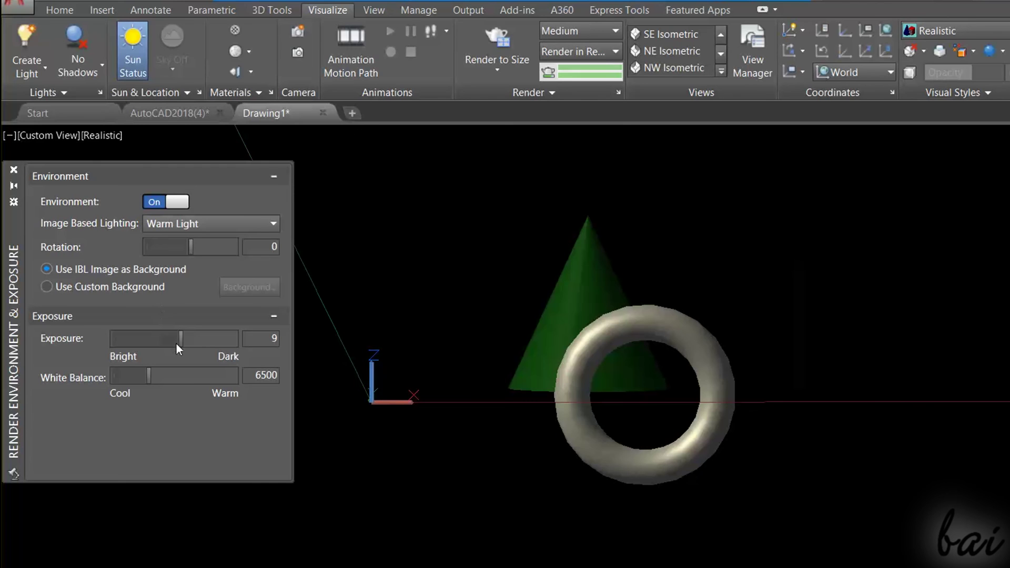
left_click_drag(182, 338, 150, 373)
left_click_drag(150, 374, 167, 375)
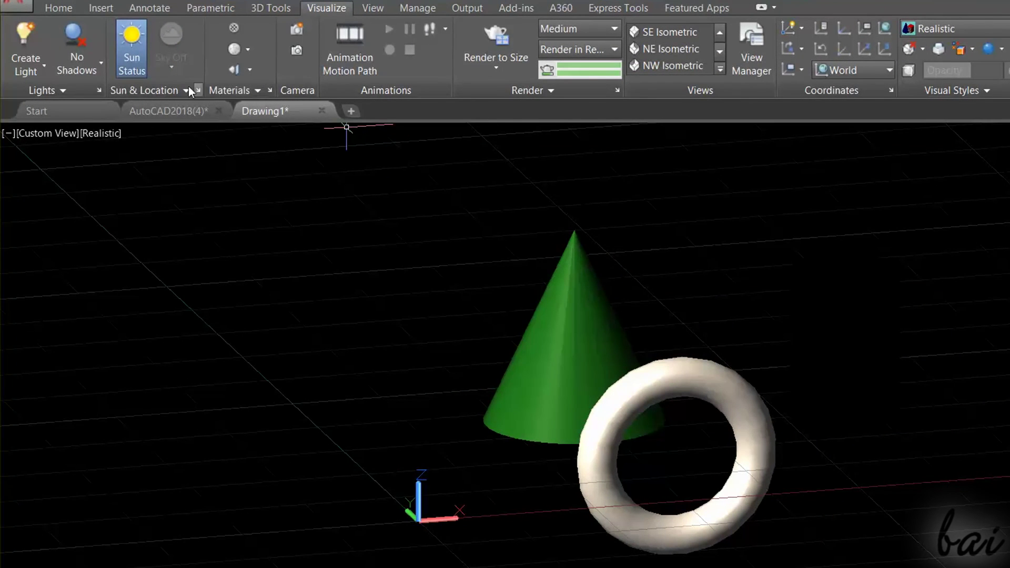
- Move the sun's time setting to 9:45 AM
left_click(188, 91)
left_click(95, 111)
left_click(91, 112)
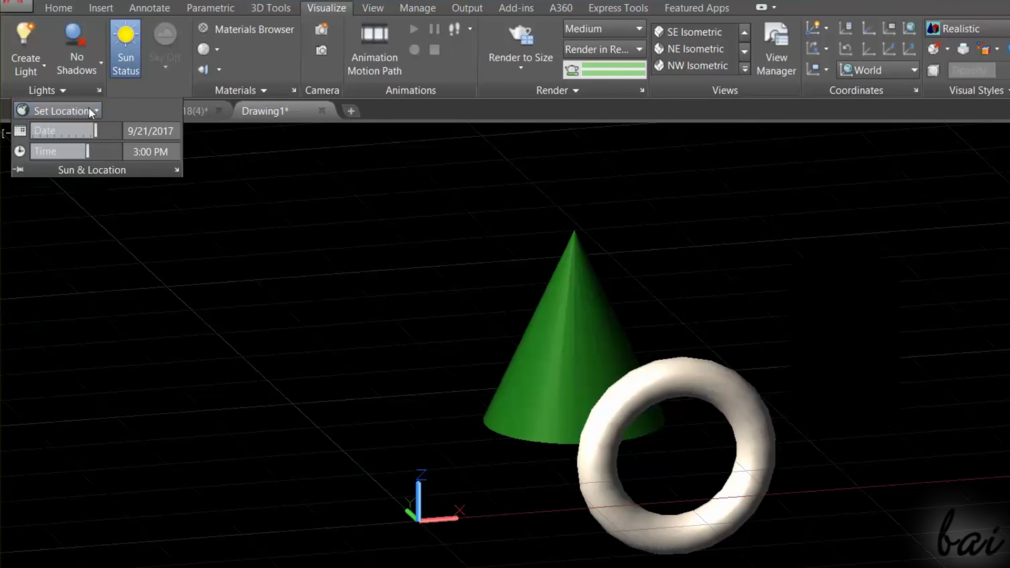
mouse_move(82, 152)
left_mouse_down()
mouse_move(42, 151)
mouse_move(90, 162)
left_mouse_up()
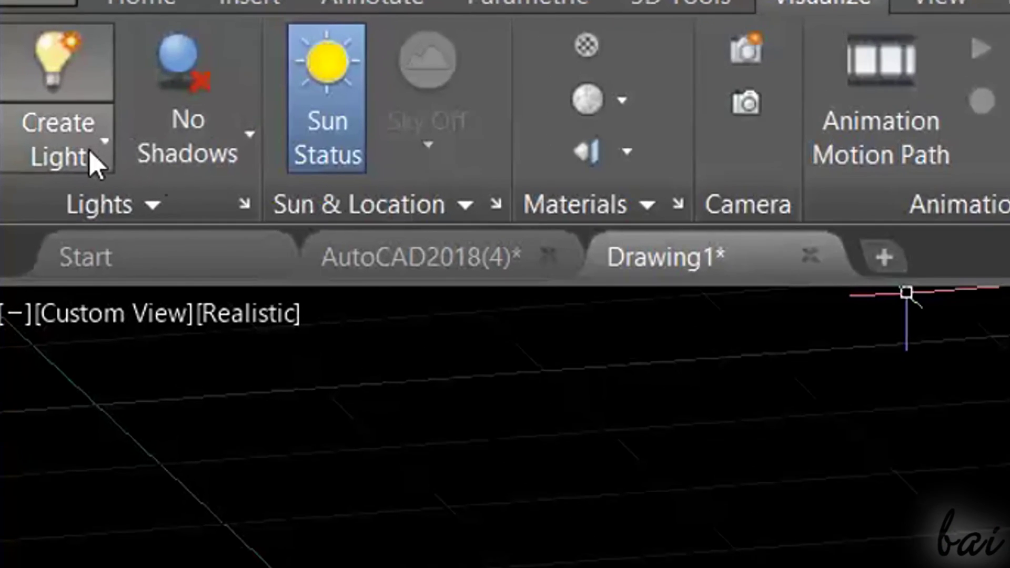
- Place a point light near the base of the cone
left_click(64, 111)
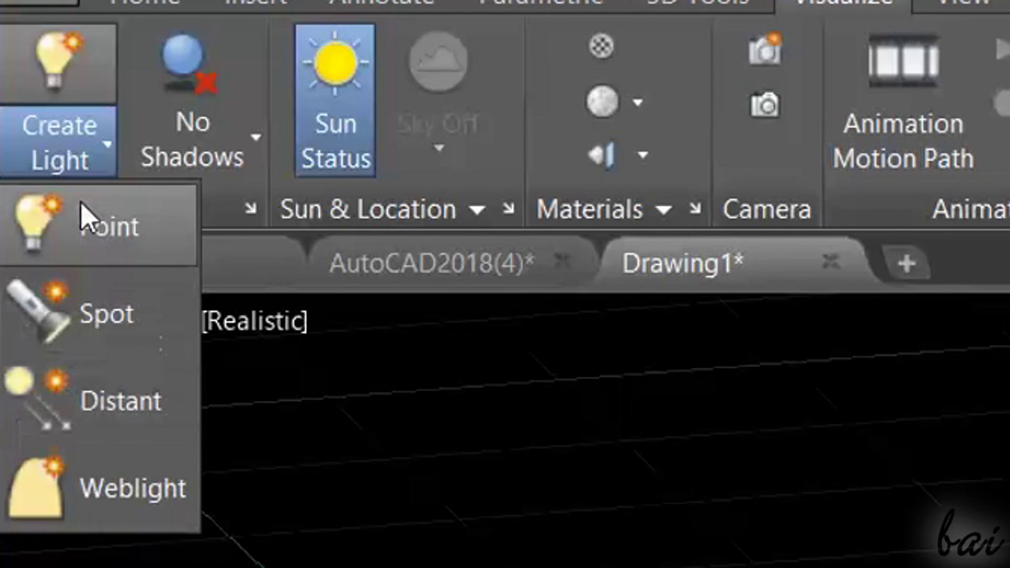
left_click(100, 258)
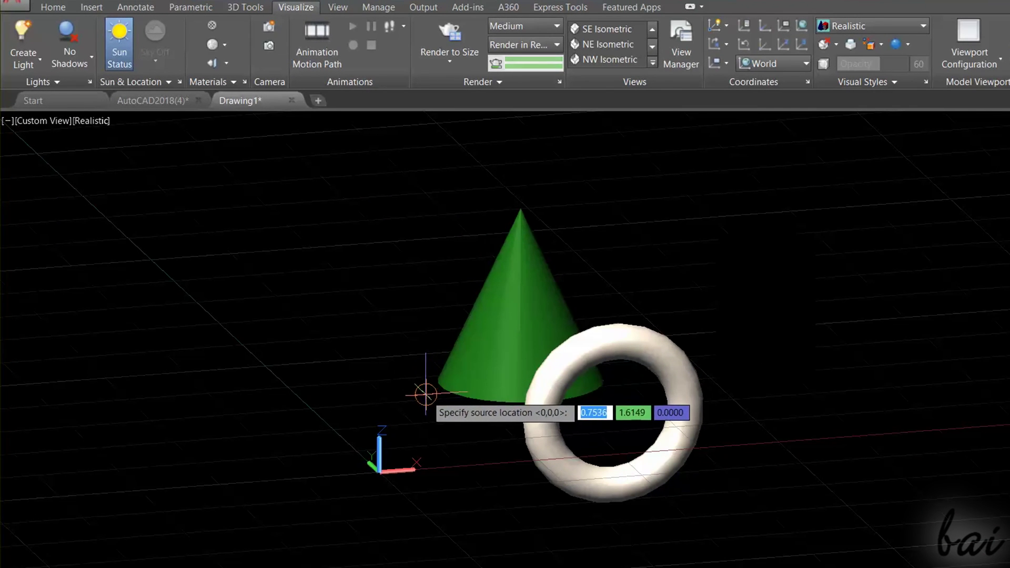
left_click(420, 395)
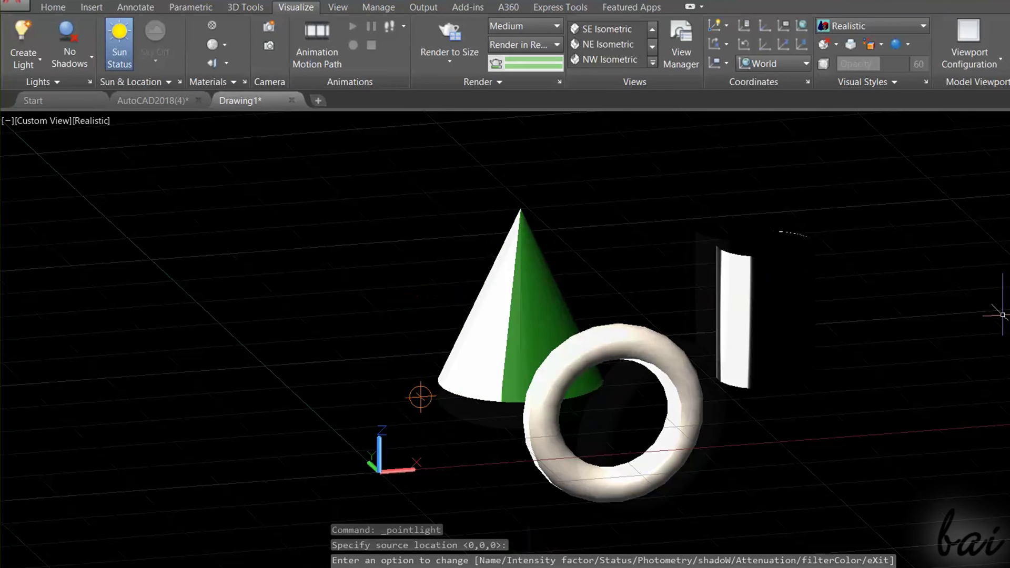
key("Return")
middle_click_drag(992, 305, 467, 435, "shift")
left_click(451, 435)
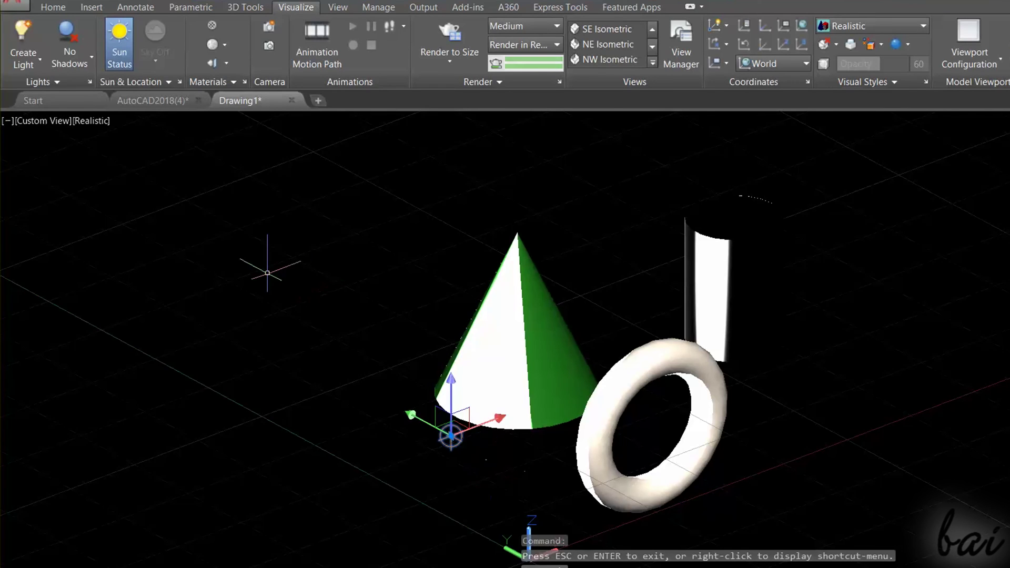
- Raise the exposure to 12.70 and move the point light to a new spot
left_click(60, 81)
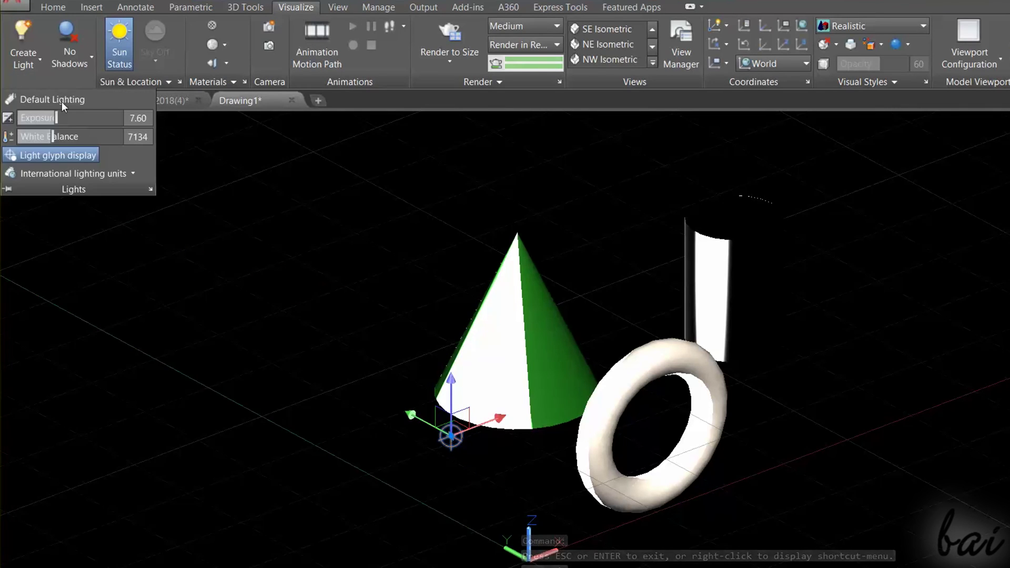
left_click_drag(55, 117, 83, 117)
left_click(452, 436)
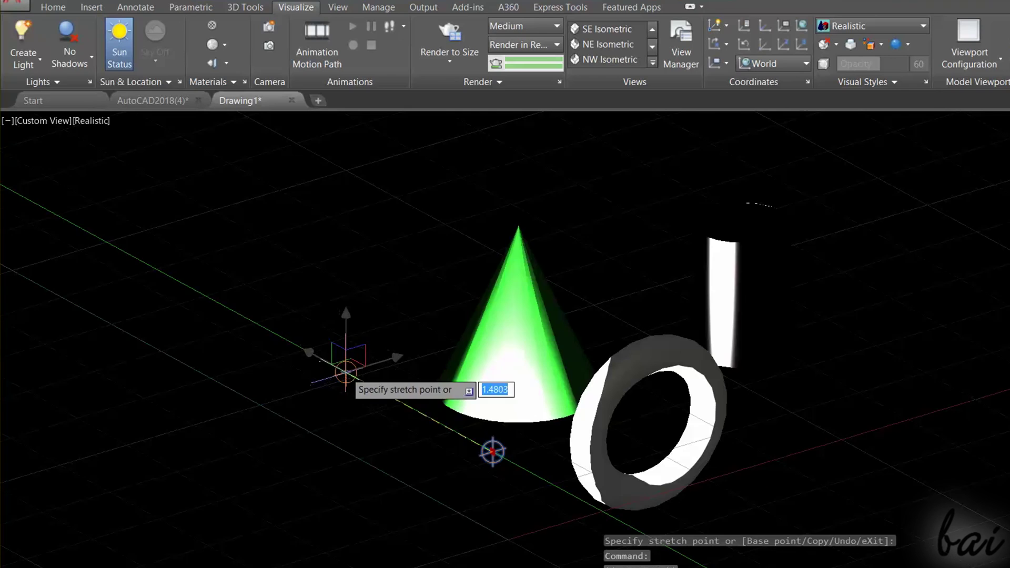
left_click(342, 370)
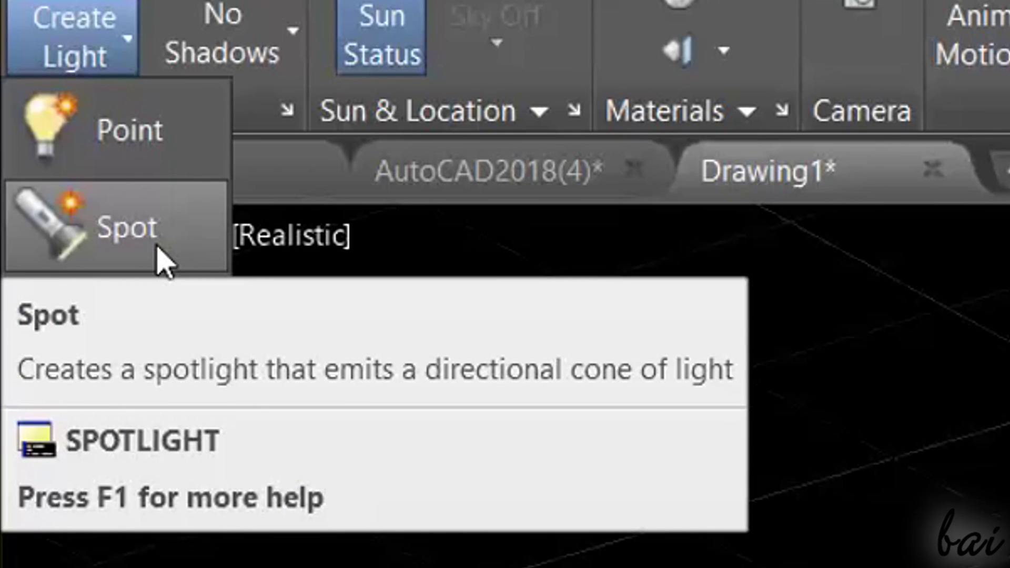
- Add a spotlight whose source sits off to the right, aimed at the cone's apex
left_click(163, 262)
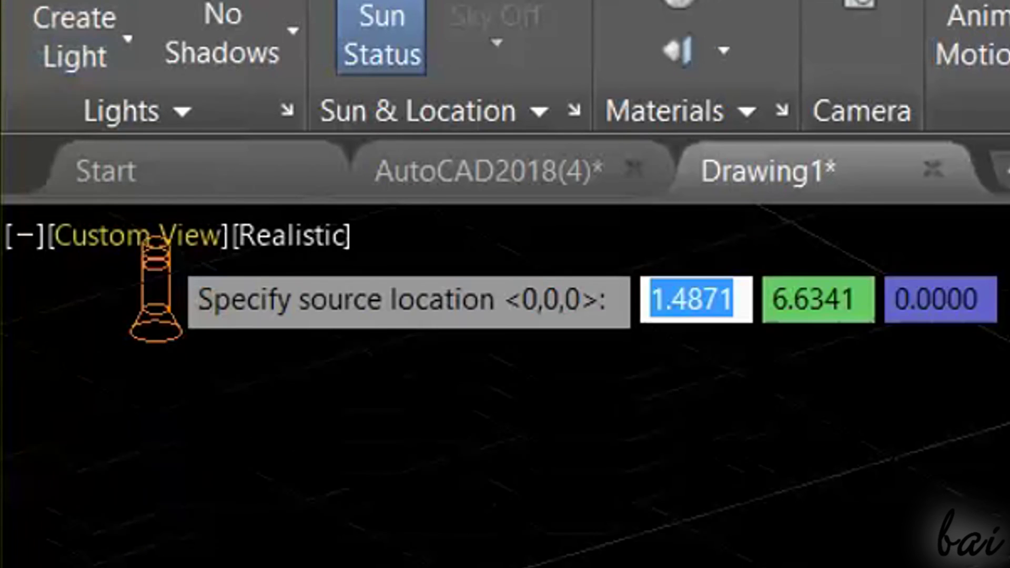
left_click(707, 481)
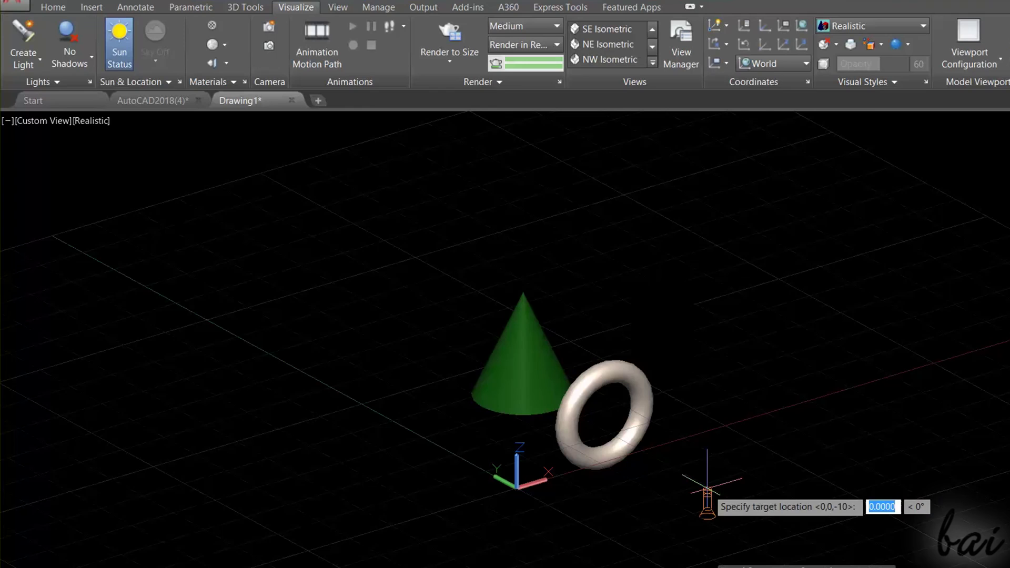
left_click(523, 292)
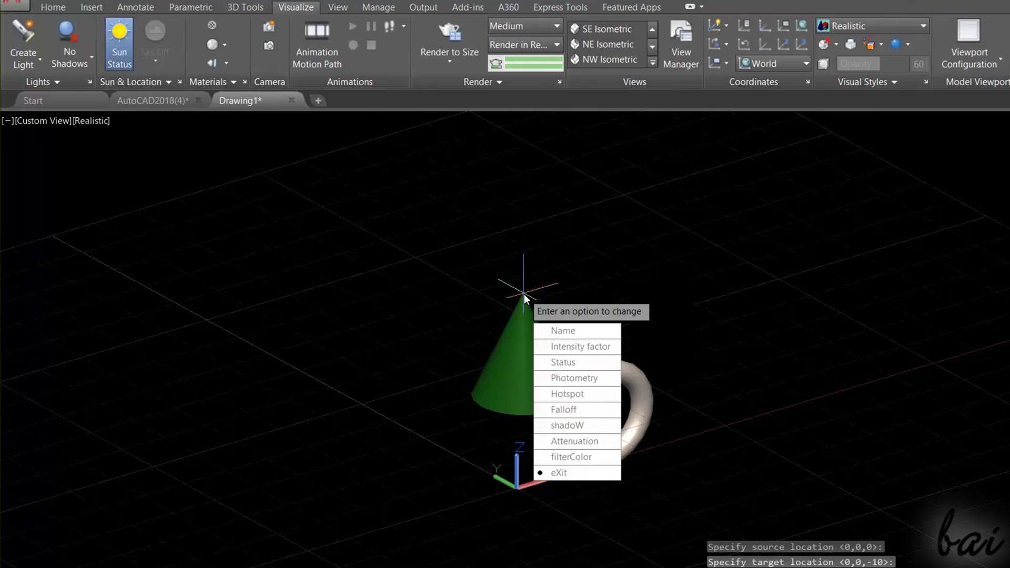
key("Return")
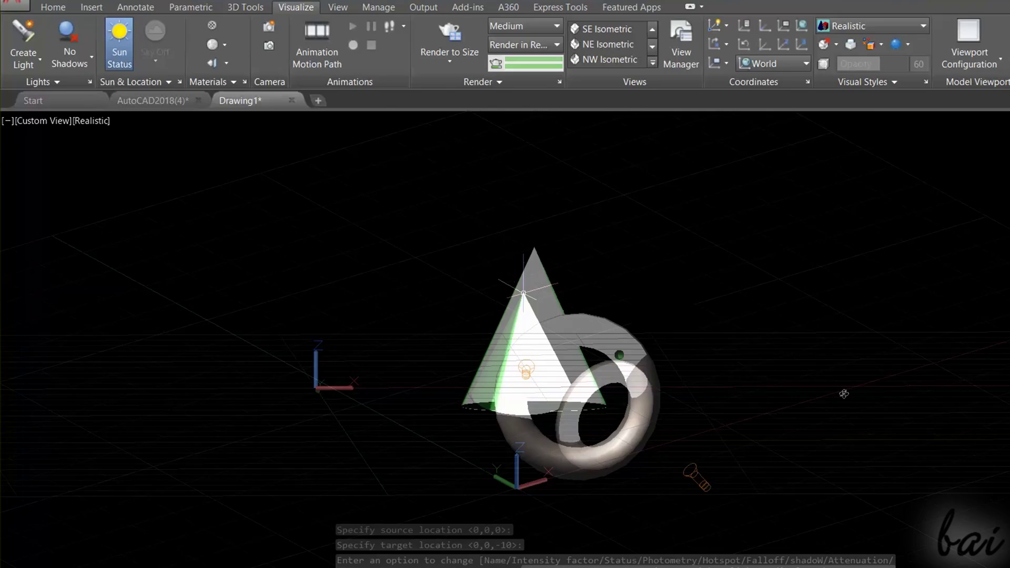
- Orbit around the cone and torus and select the spotlight to show its grips
middle_click_drag(844, 393, 751, 436, "shift")
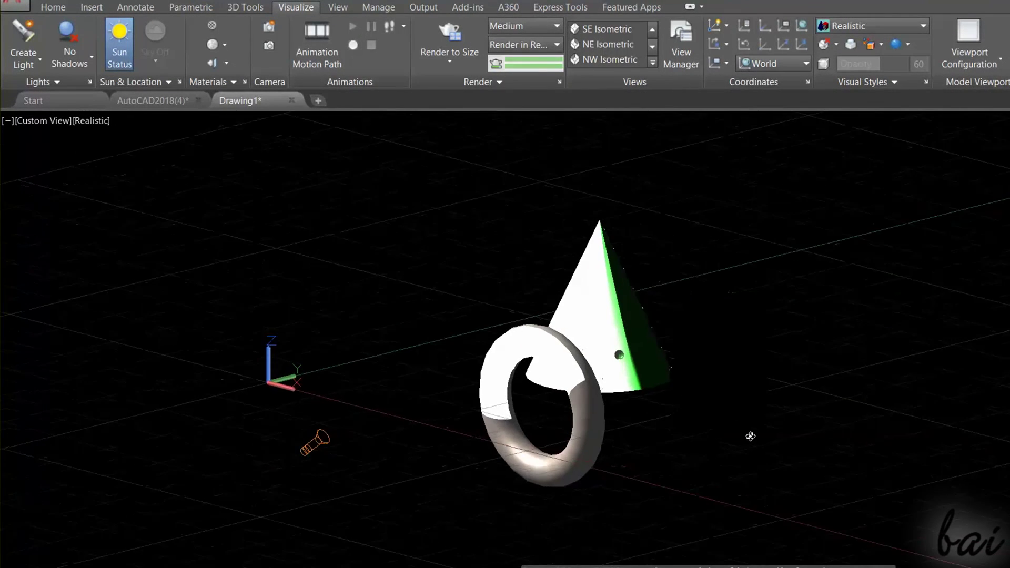
left_click(298, 451)
middle_click_drag(298, 451, 494, 426, "shift")
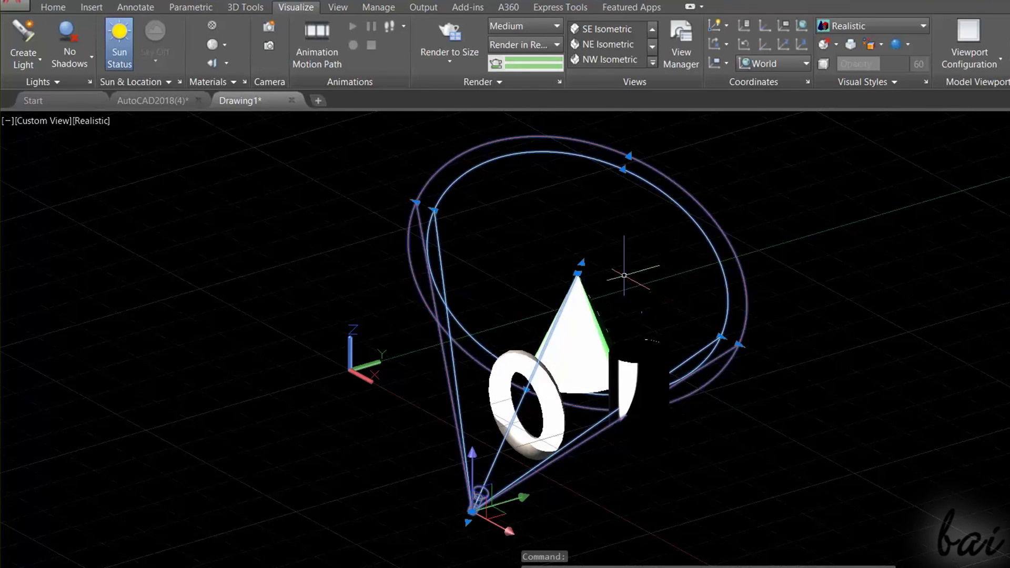
- Reshape the spotlight beam by moving its target near the cone and shrinking the falloff circle
left_click(577, 272)
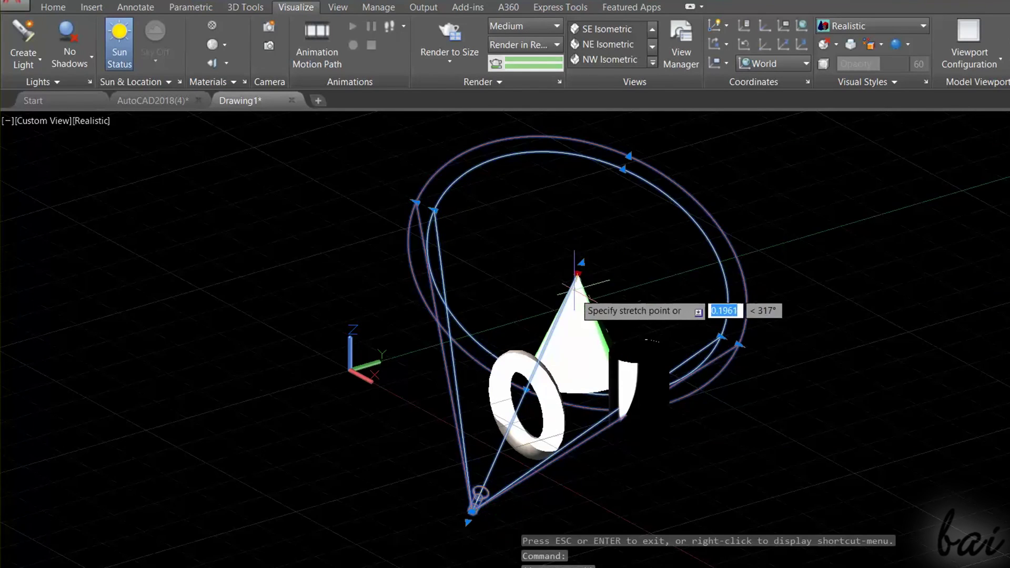
left_click(526, 404)
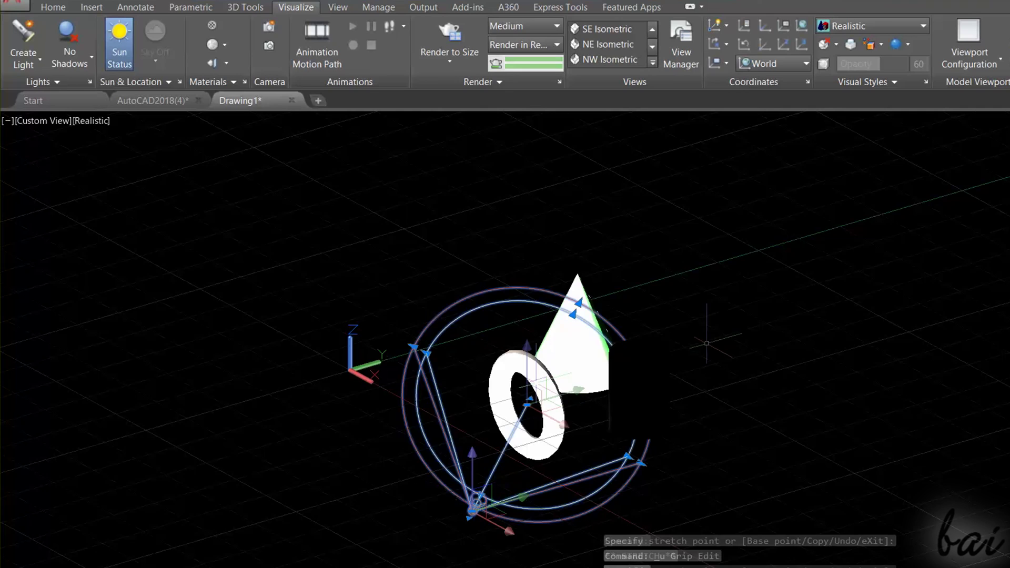
left_click(527, 404)
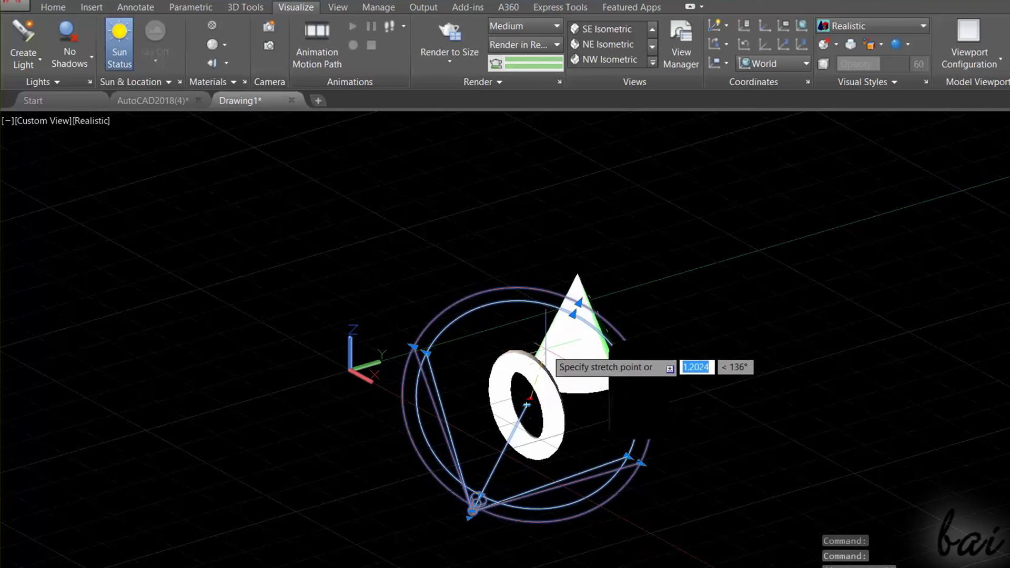
left_click(558, 344)
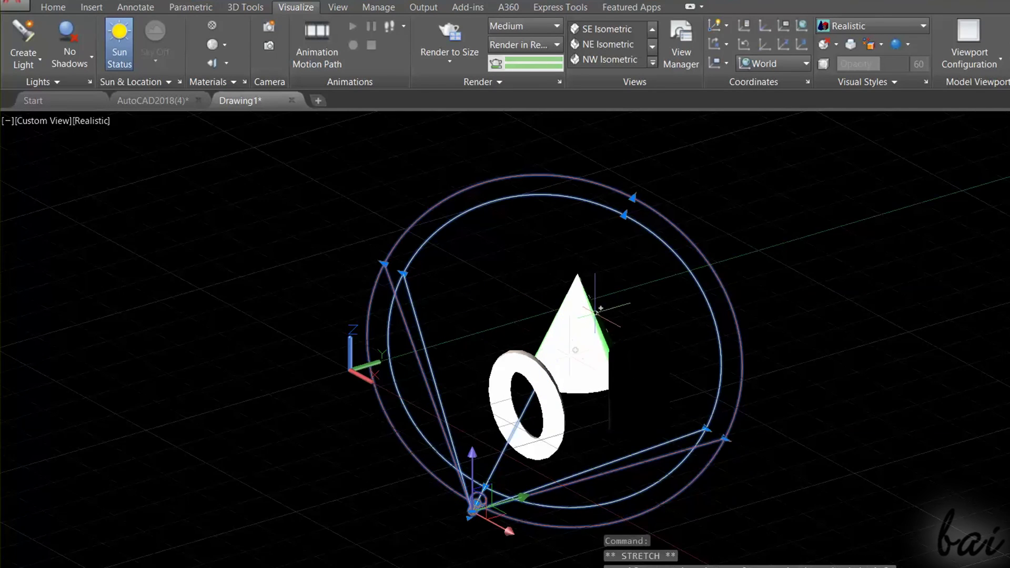
left_click(724, 438)
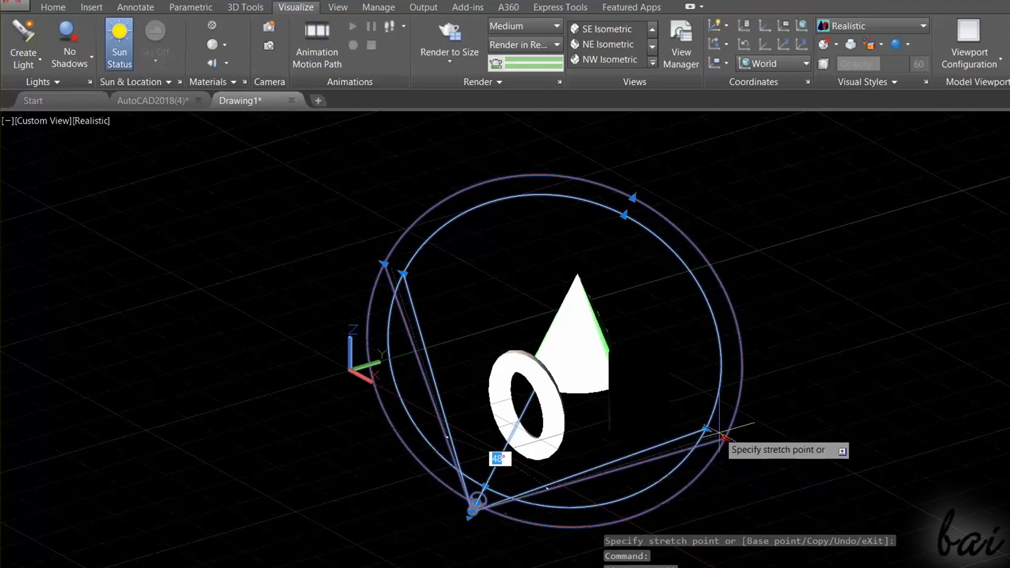
left_click(643, 379)
middle_click_drag(640, 378, 313, 464, "shift")
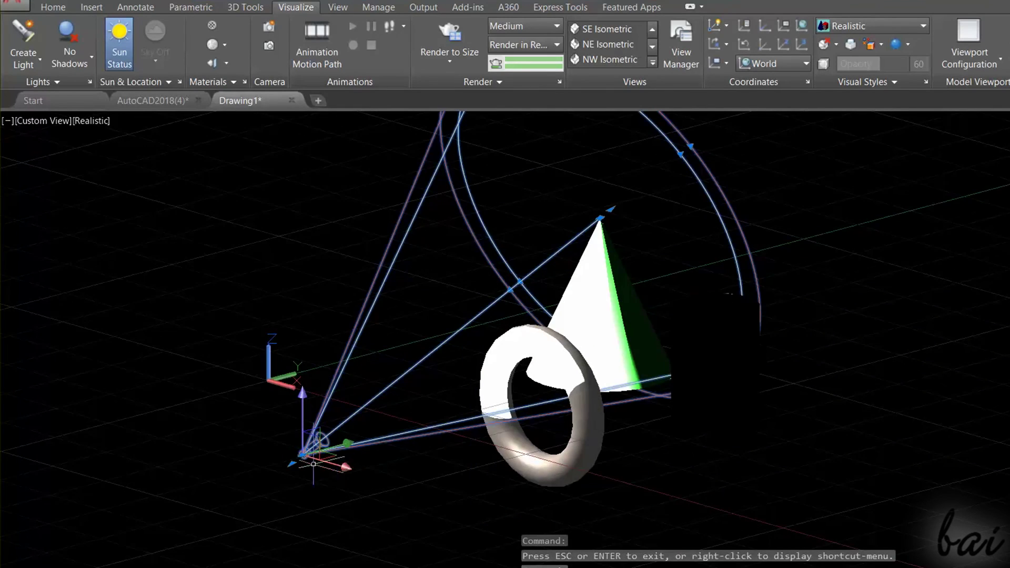
- Move the spotlight along the X axis so it sits in front of the torus
left_click(342, 469)
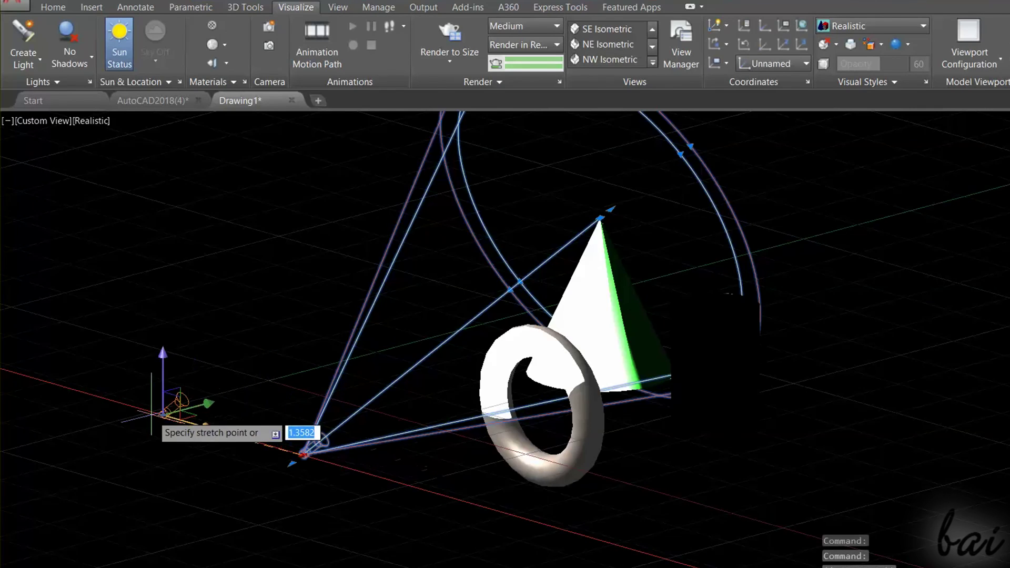
left_click(124, 399)
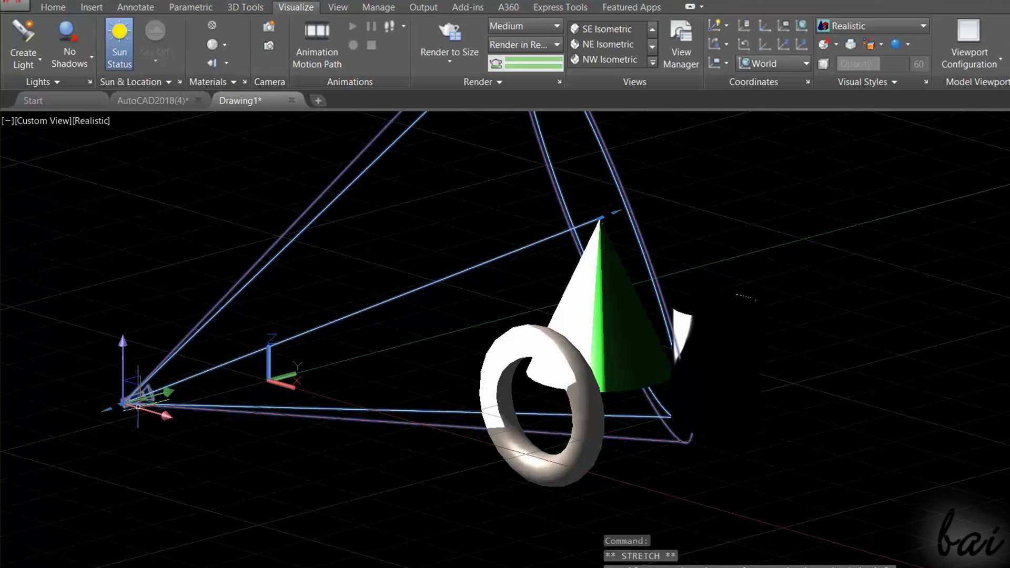
left_click(166, 415)
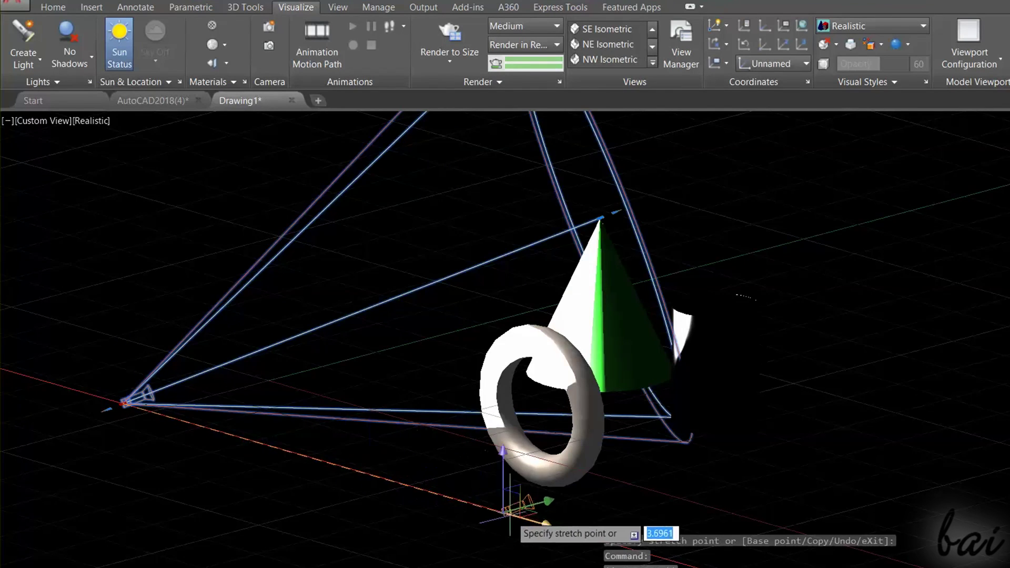
left_click(514, 515)
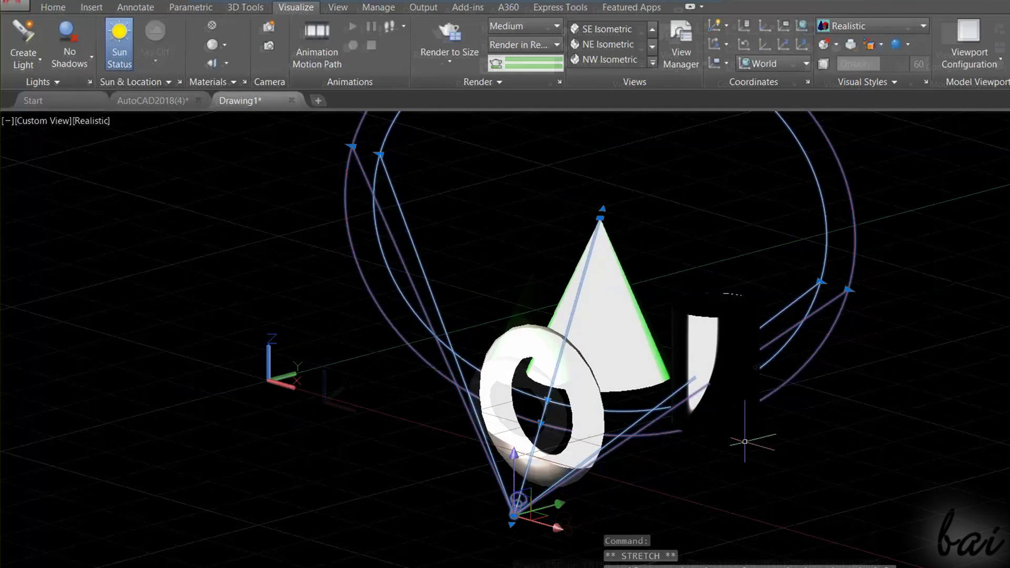
- Slide the sun's time of day later, to 11:59 PM on 9/21/2017
left_click(23, 62)
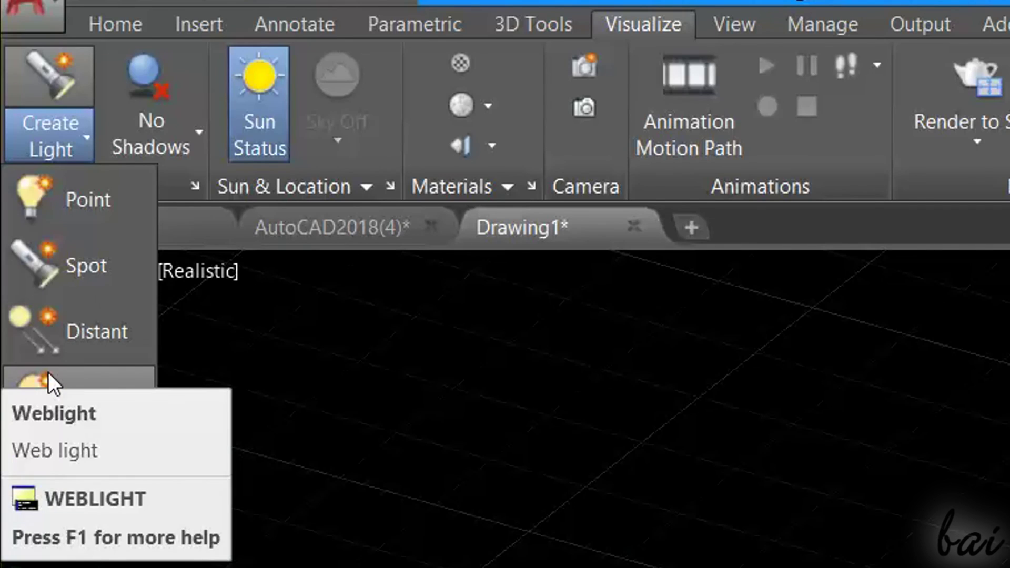
left_click_drag(142, 141, 146, 141)
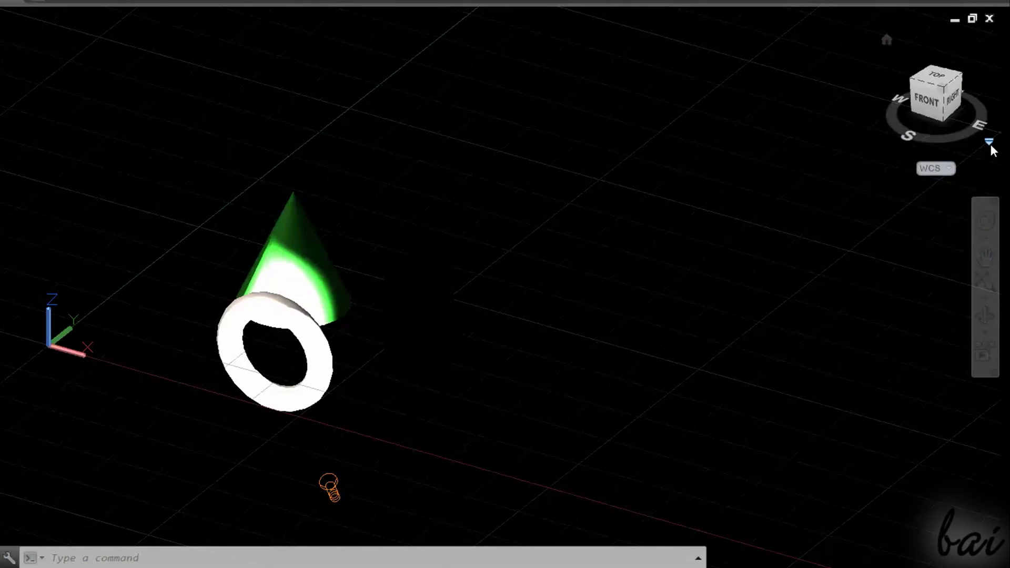
- Switch the view to perspective projection and orbit around the objects
left_click(989, 141)
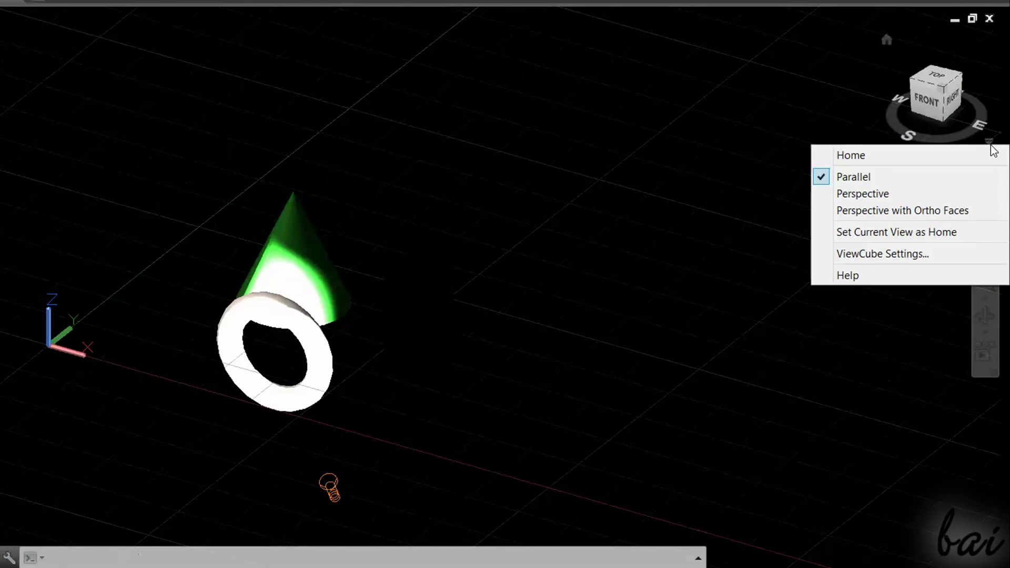
left_click(934, 195)
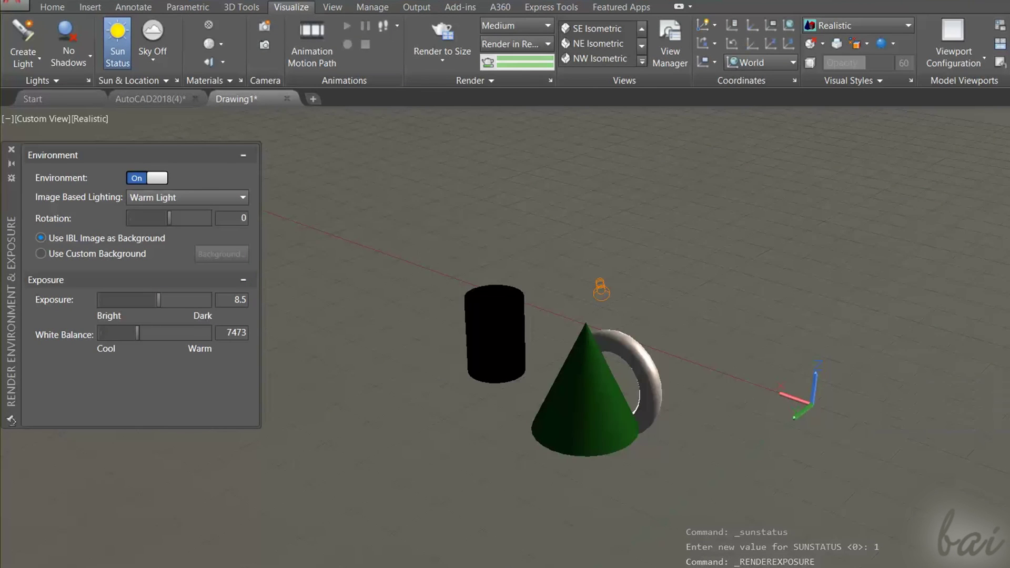
left_click_drag(745, 258, 597, 168)
- Try the Gypsum Crater lighting environment, then switch the image-based environment off
left_click(228, 198)
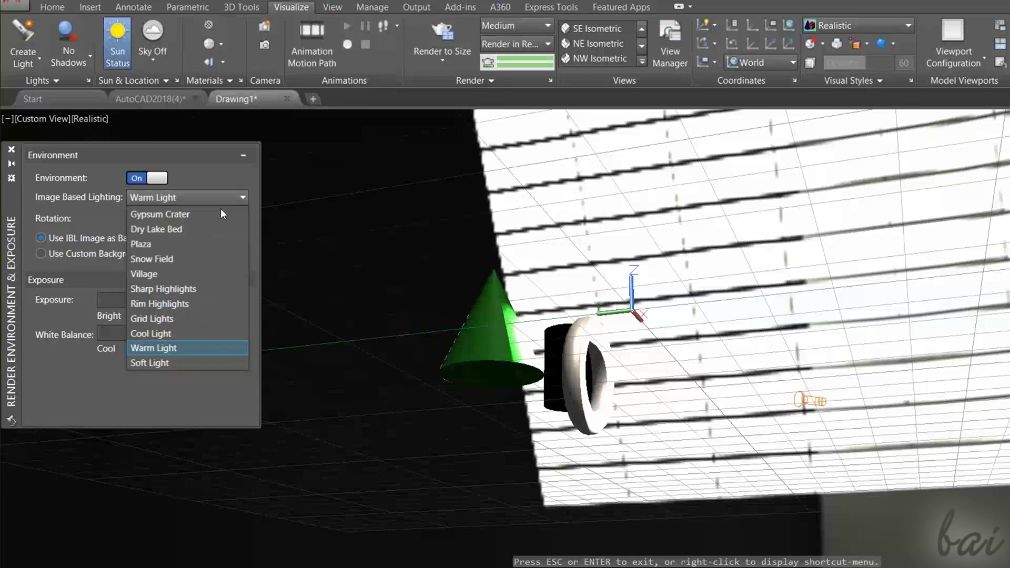
left_click(220, 212)
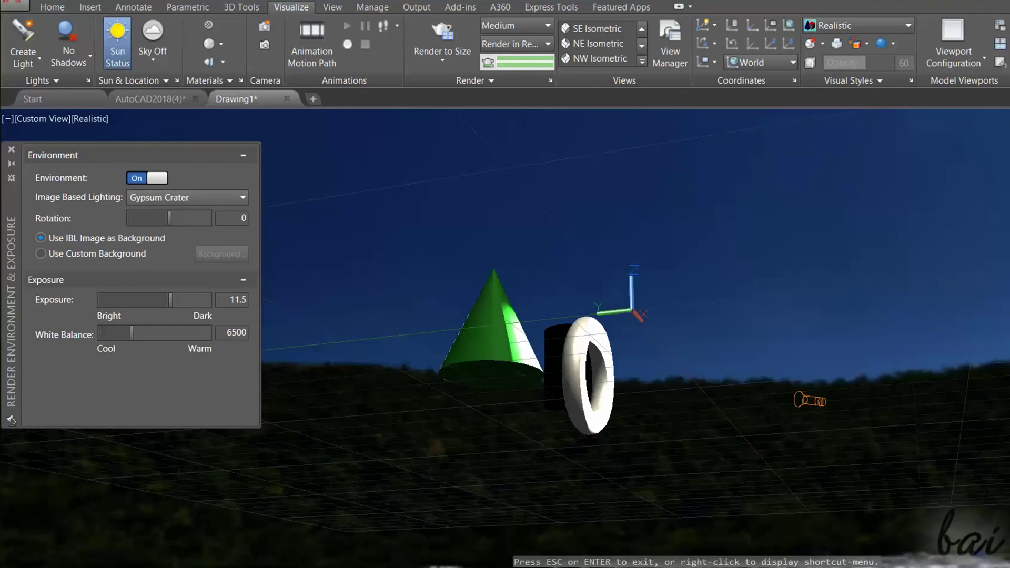
left_click_drag(827, 307, 699, 352)
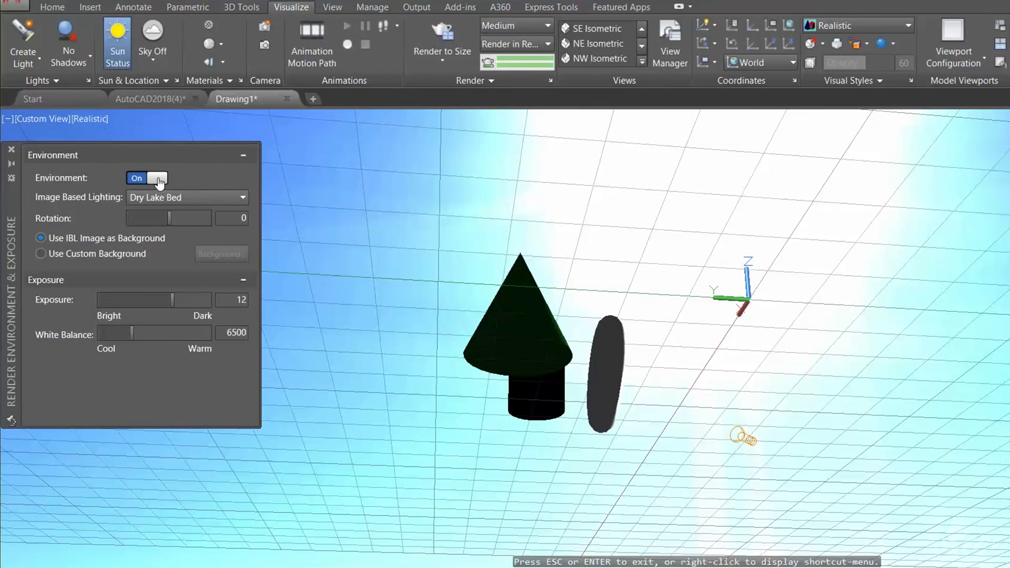
left_click(157, 179)
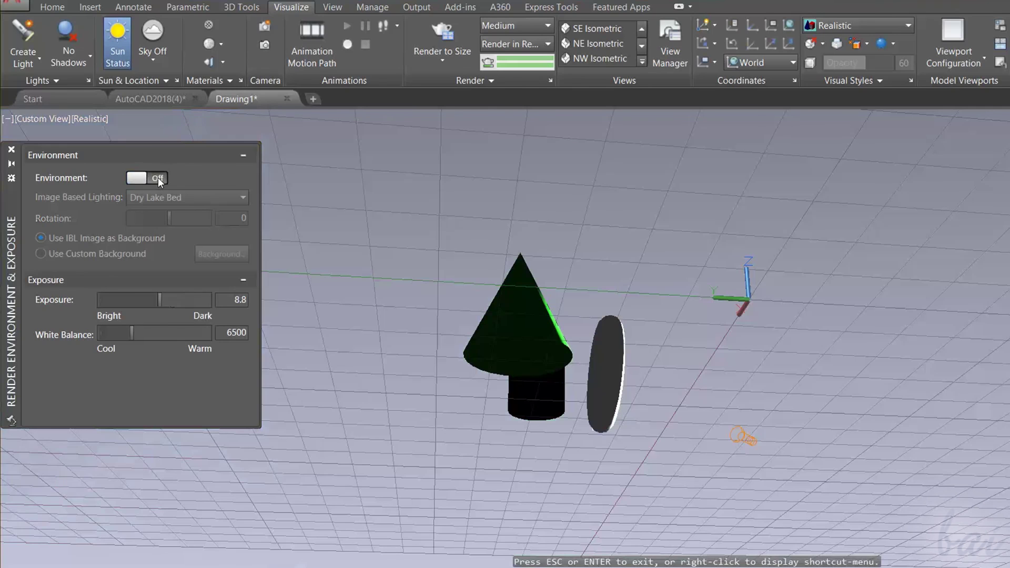
- Close the Render Environment palette and set the sky as the background
left_click(11, 149)
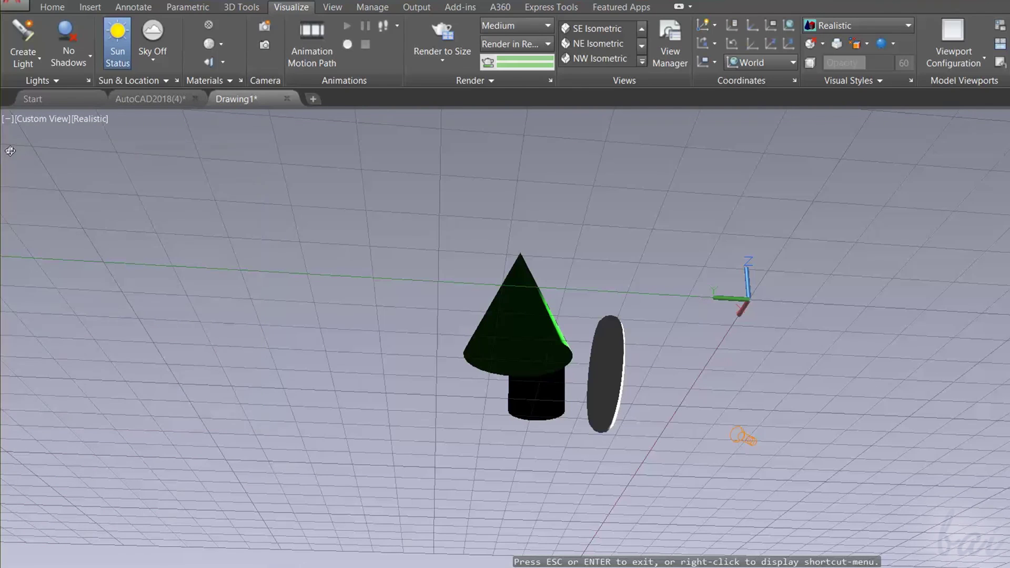
left_click(159, 57)
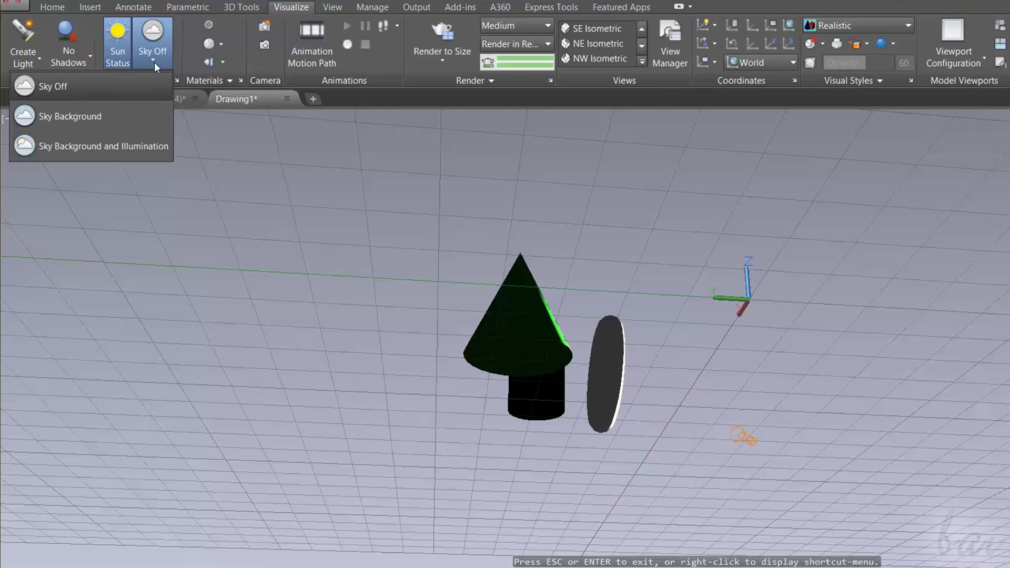
left_click(132, 115)
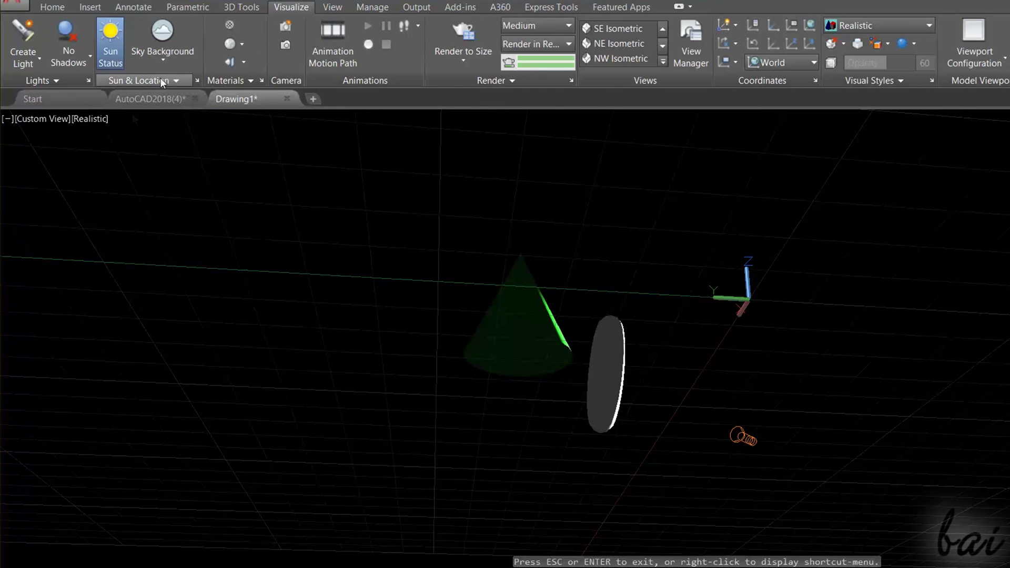
- Shift the sun to an earlier time of day and orbit to a new angle
left_click(157, 78)
left_click_drag(138, 134, 123, 131)
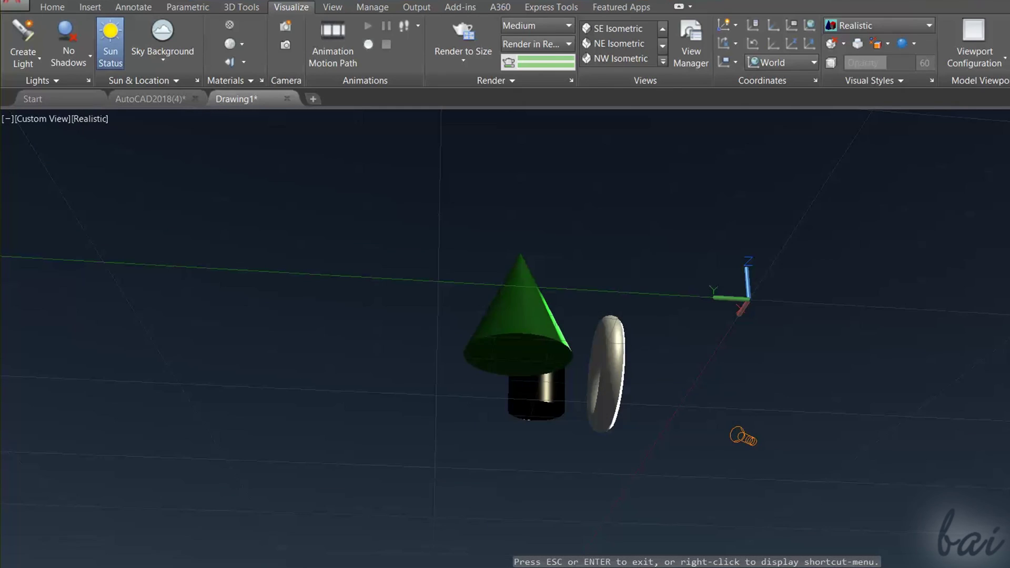
left_click_drag(778, 363, 279, 383)
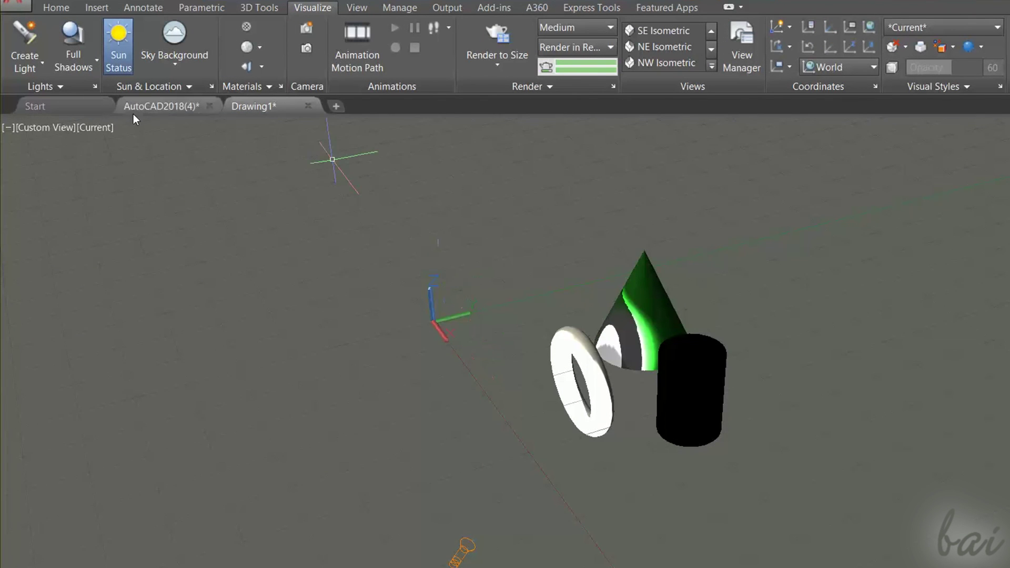
- Preview Ground Shadows beneath the objects, then switch the scene back to Full Shadows
left_click(69, 65)
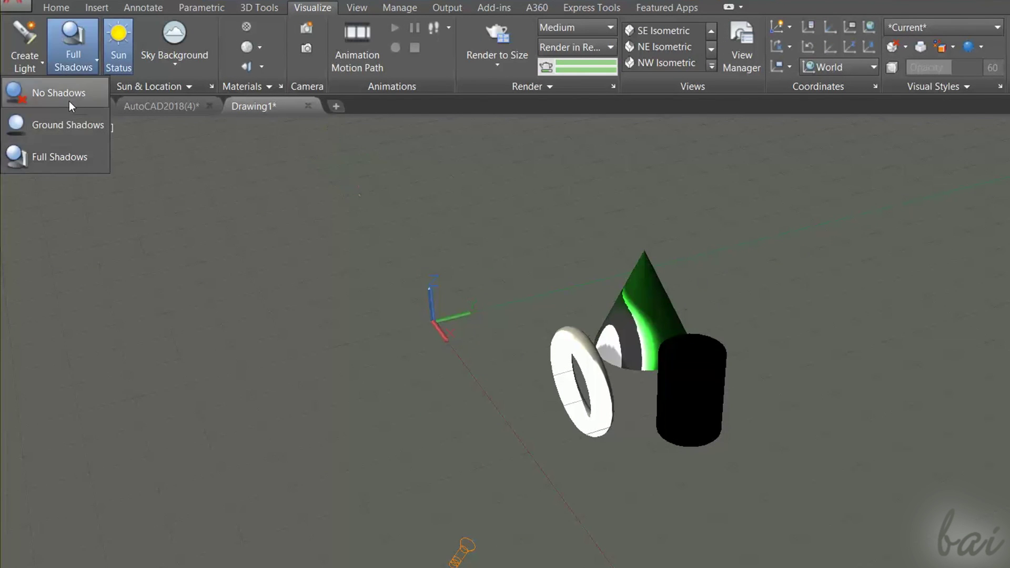
key("Escape")
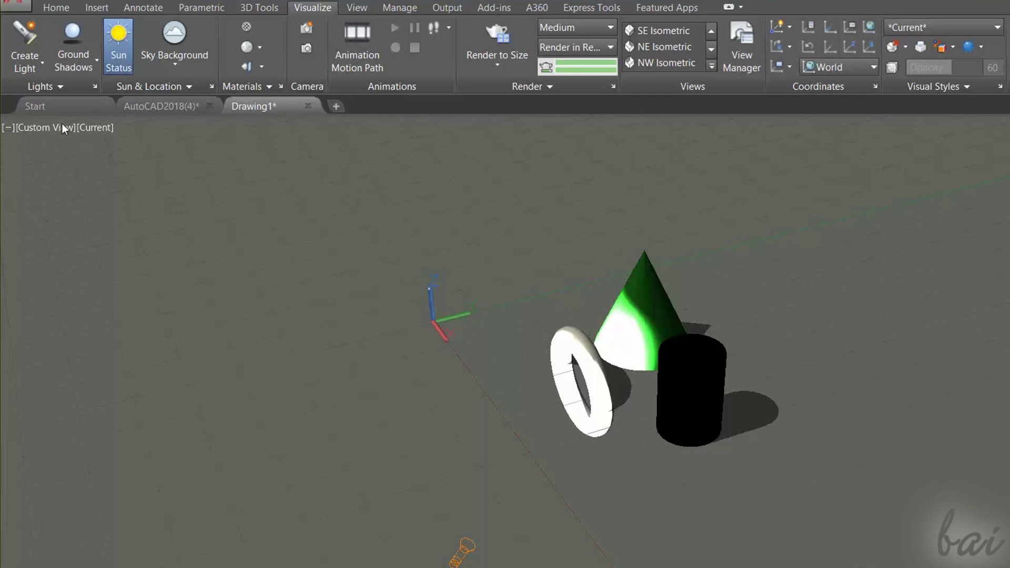
left_click(76, 67)
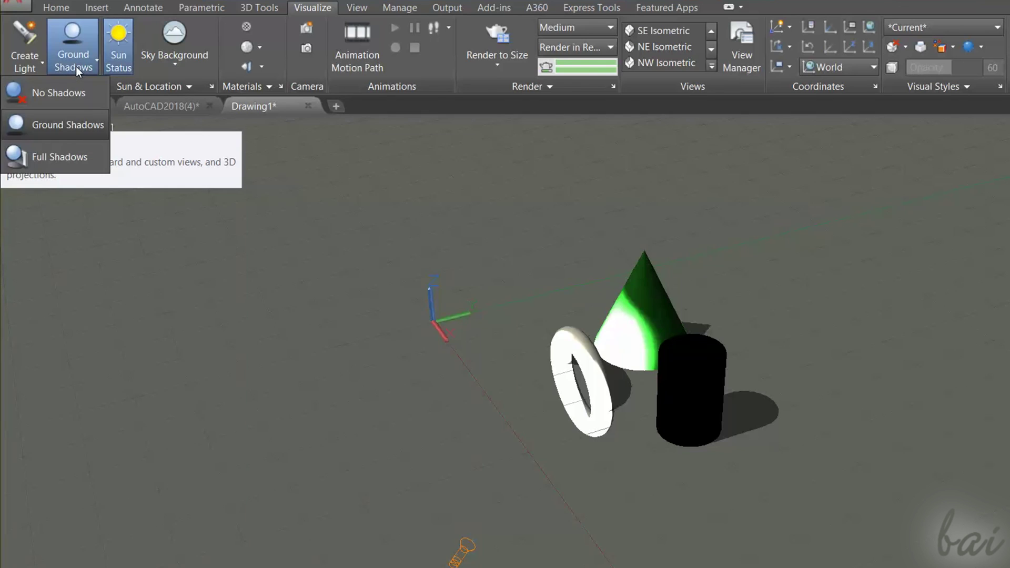
left_click(62, 156)
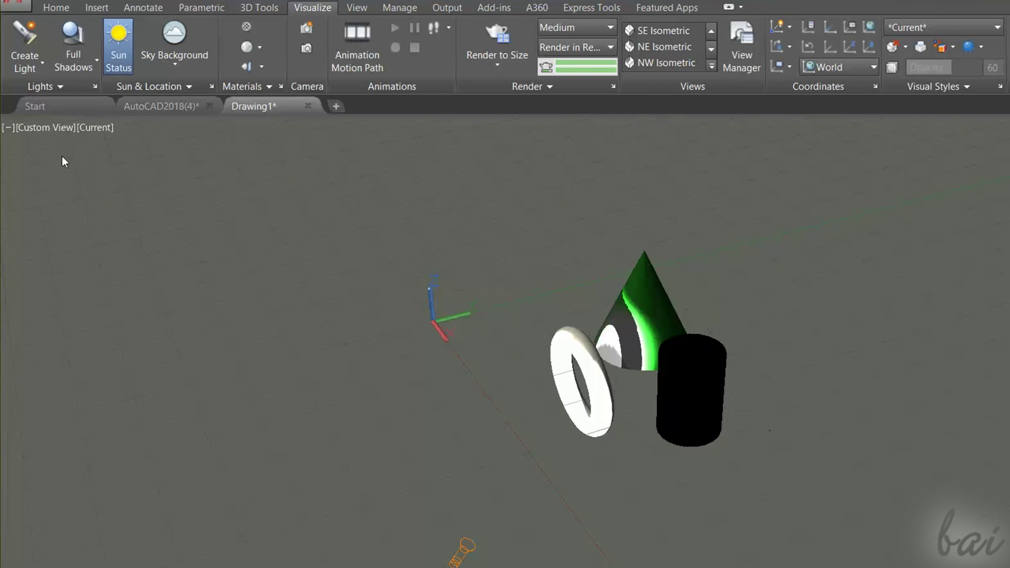